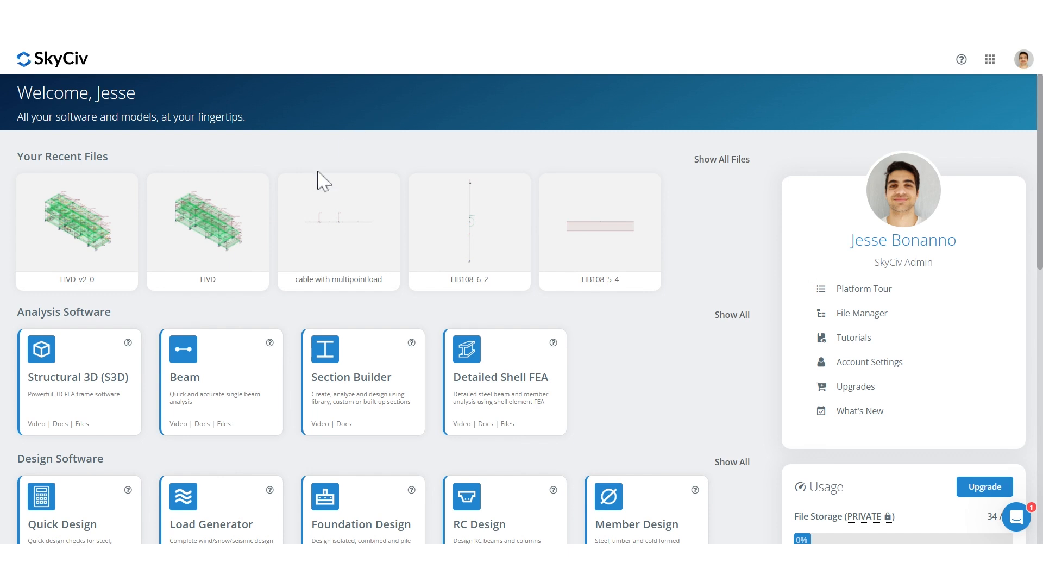
# Find the AS 1720 Timber Connection calculator by searching "timber connec" in the Quick Design library and run it with the default inputs.
pyautogui.scroll(-3, 212, 283)
pyautogui.click(55, 359)
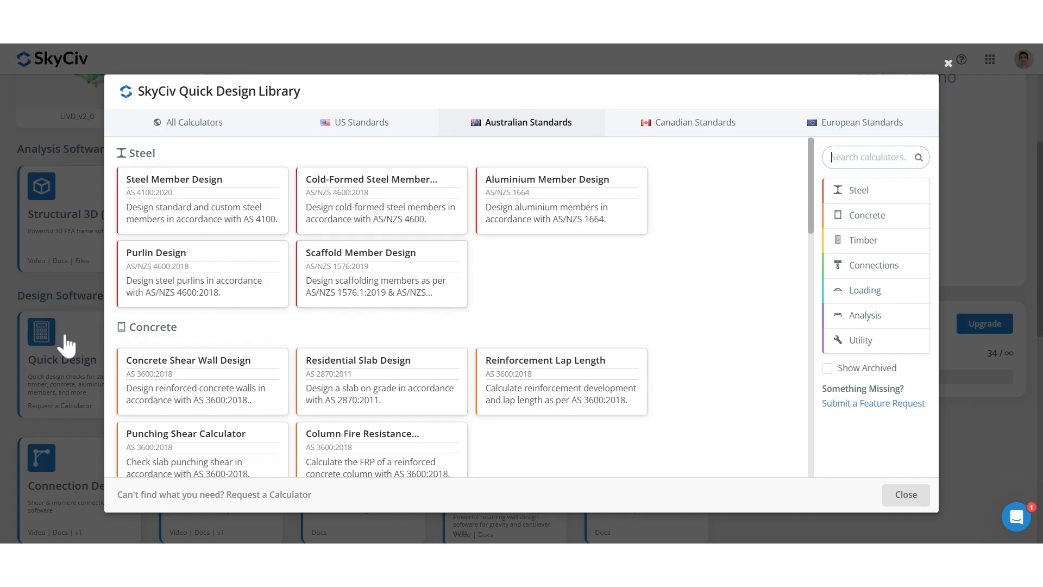
pyautogui.write('timber connec')
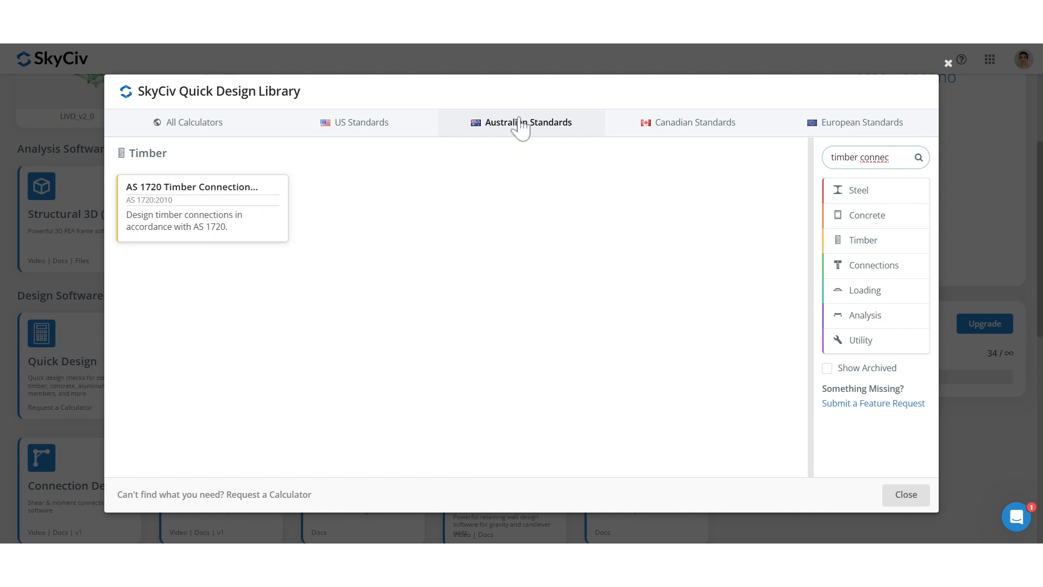
pyautogui.click(201, 196)
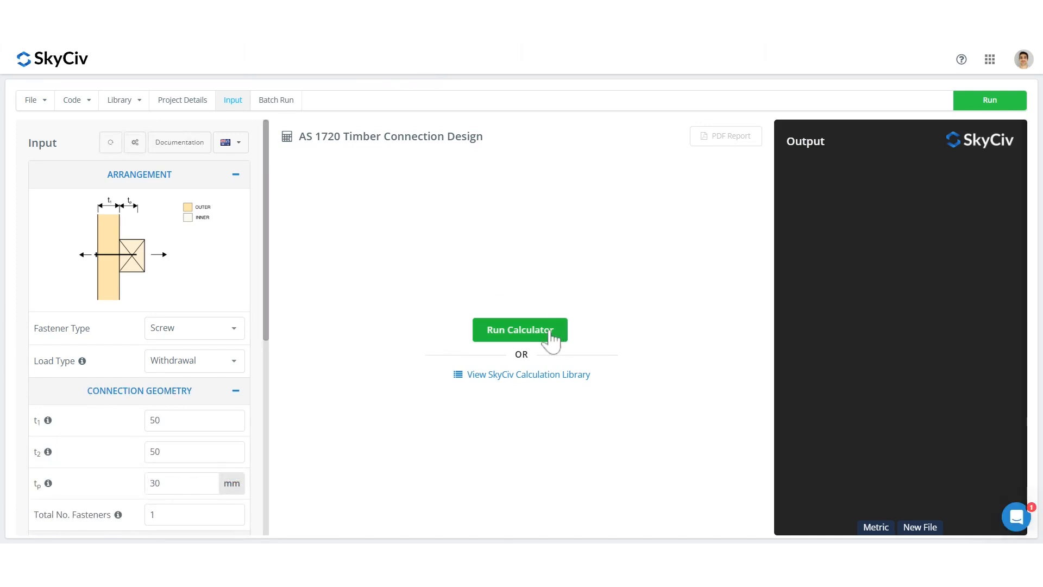
pyautogui.click(559, 334)
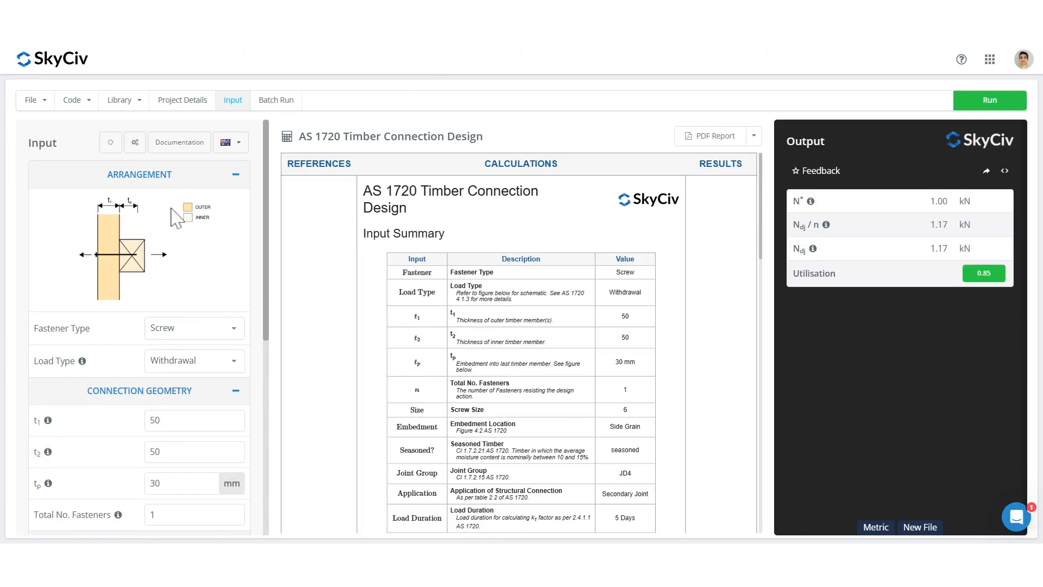
# Review the calculator's input sections, the full calculation report and the descriptions of the output results.
pyautogui.scroll(-7, 173, 233)
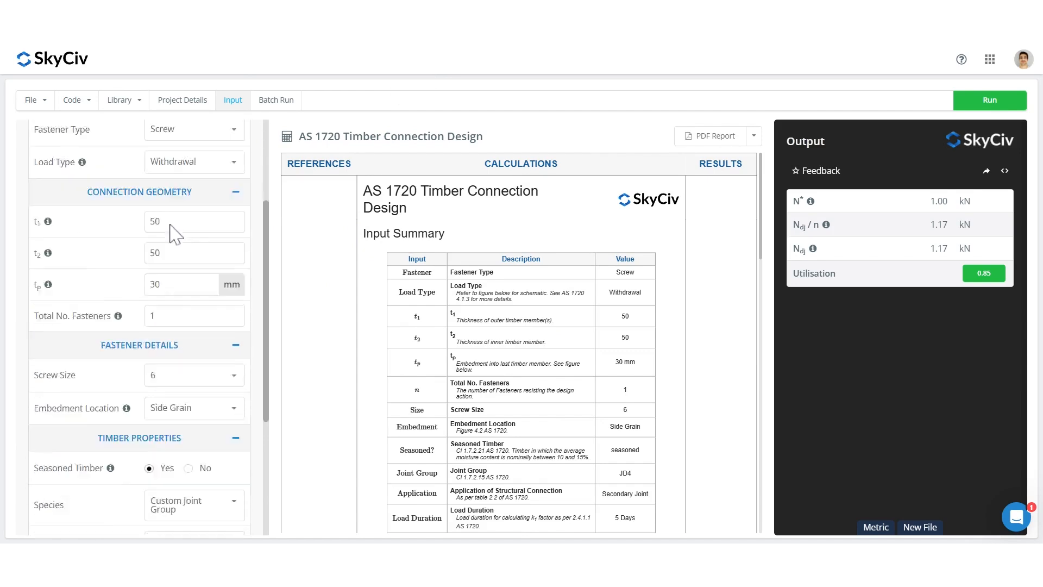
pyautogui.scroll(7, 203, 283)
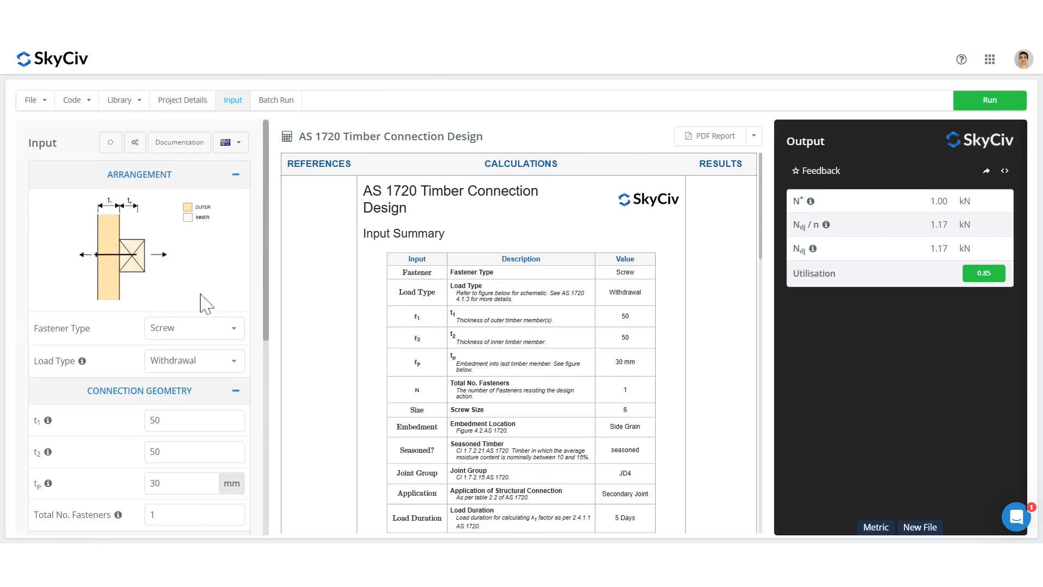
pyautogui.scroll(-8, 204, 269)
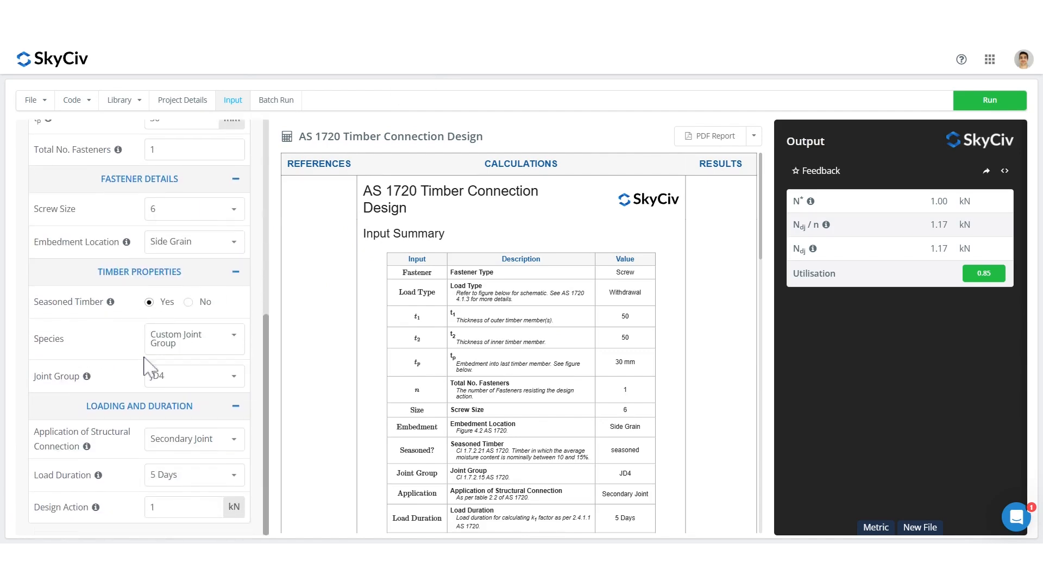
pyautogui.scroll(9, 179, 332)
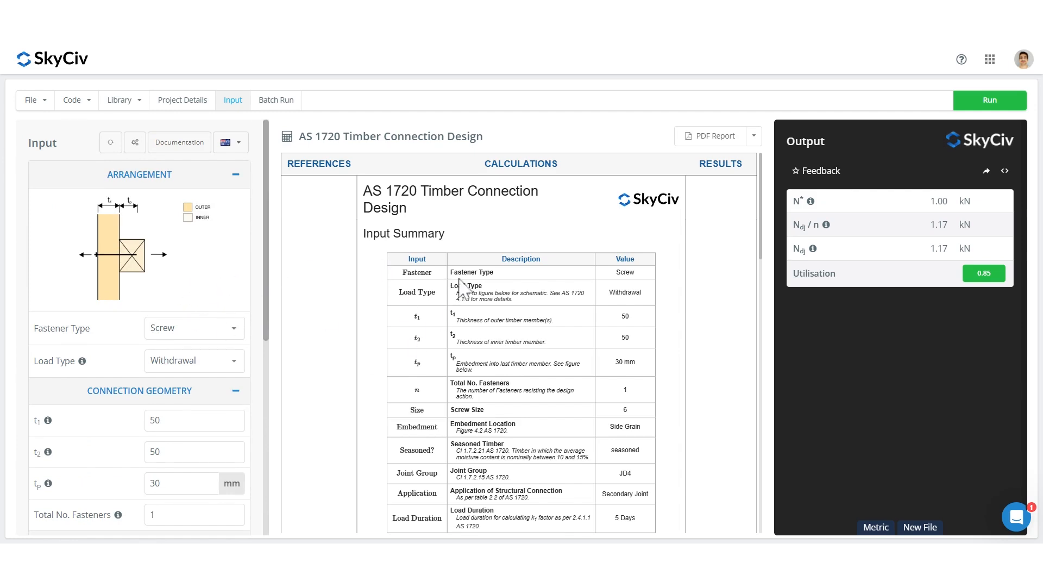
pyautogui.scroll(-6, 540, 236)
pyautogui.scroll(-8, 549, 244)
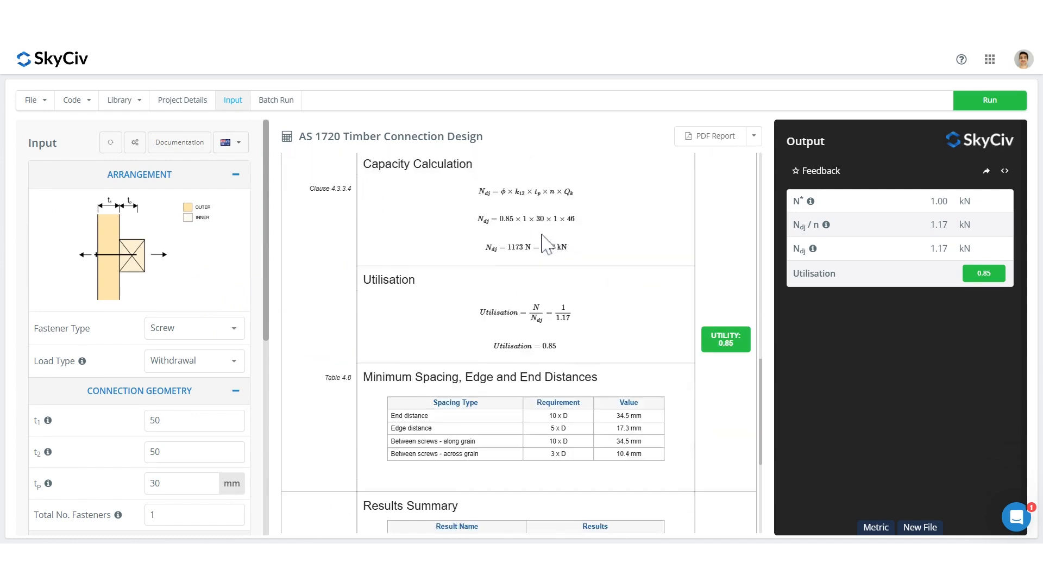
pyautogui.scroll(15, 559, 271)
pyautogui.scroll(2, 580, 277)
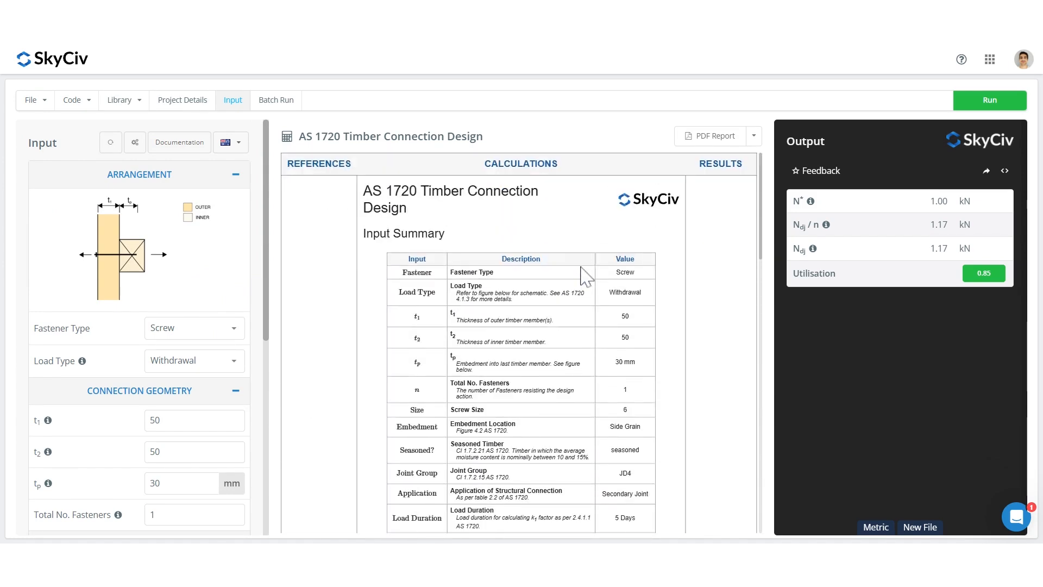
pyautogui.scroll(-5, 529, 256)
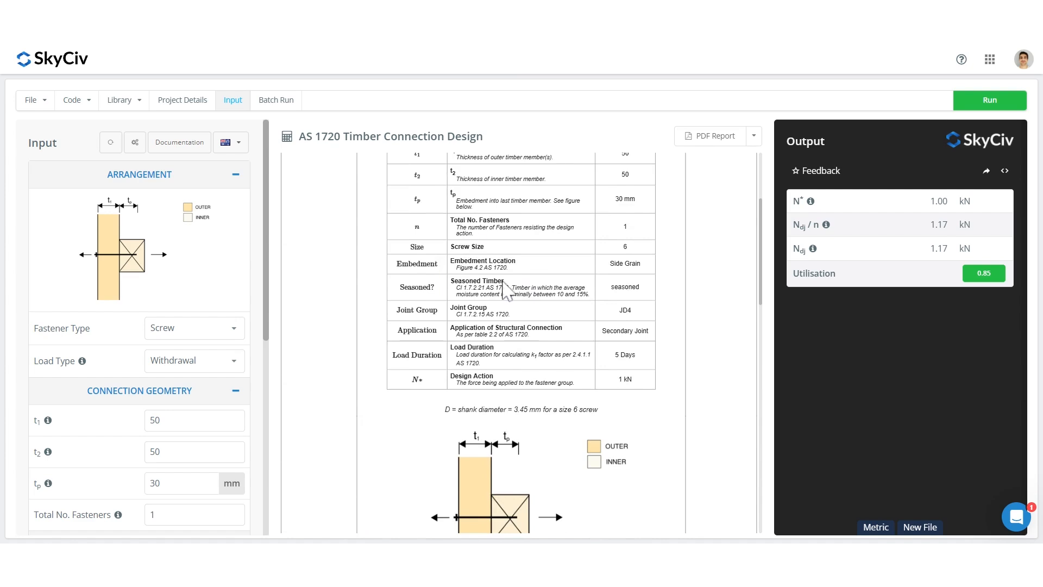
pyautogui.scroll(-1, 513, 293)
pyautogui.scroll(-9, 516, 296)
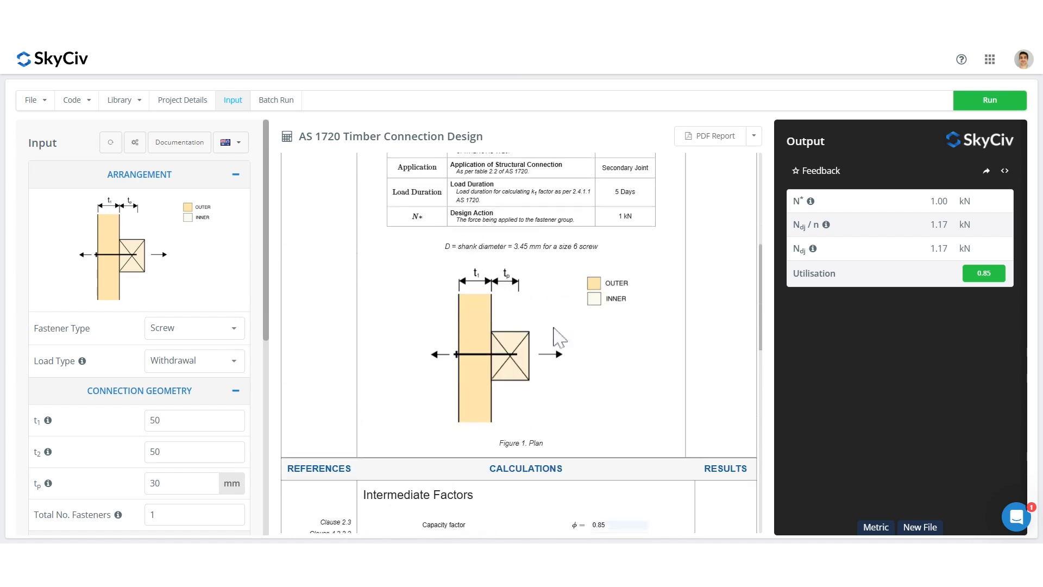
pyautogui.scroll(5, 549, 298)
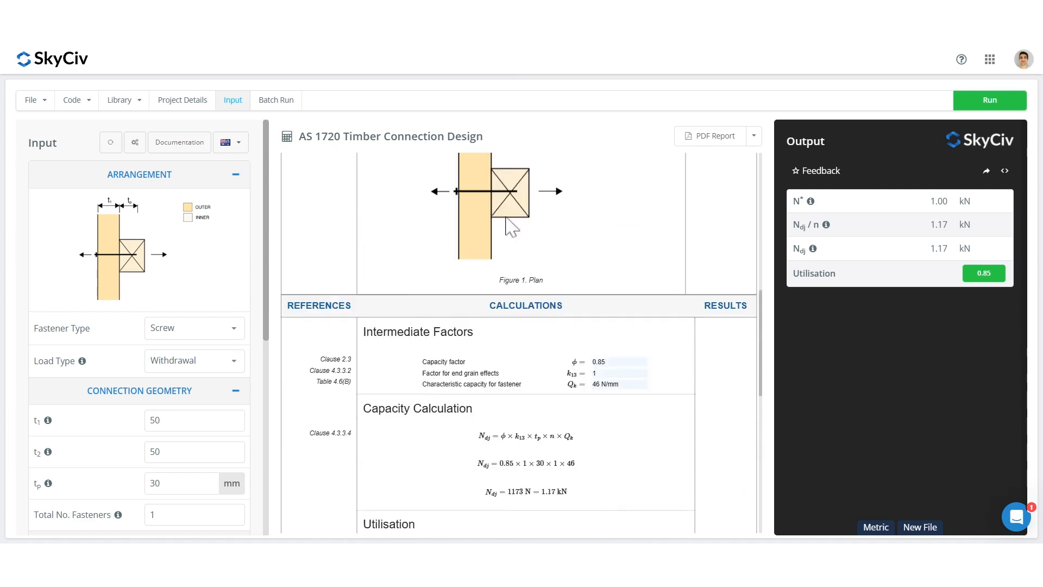
pyautogui.scroll(-3, 534, 292)
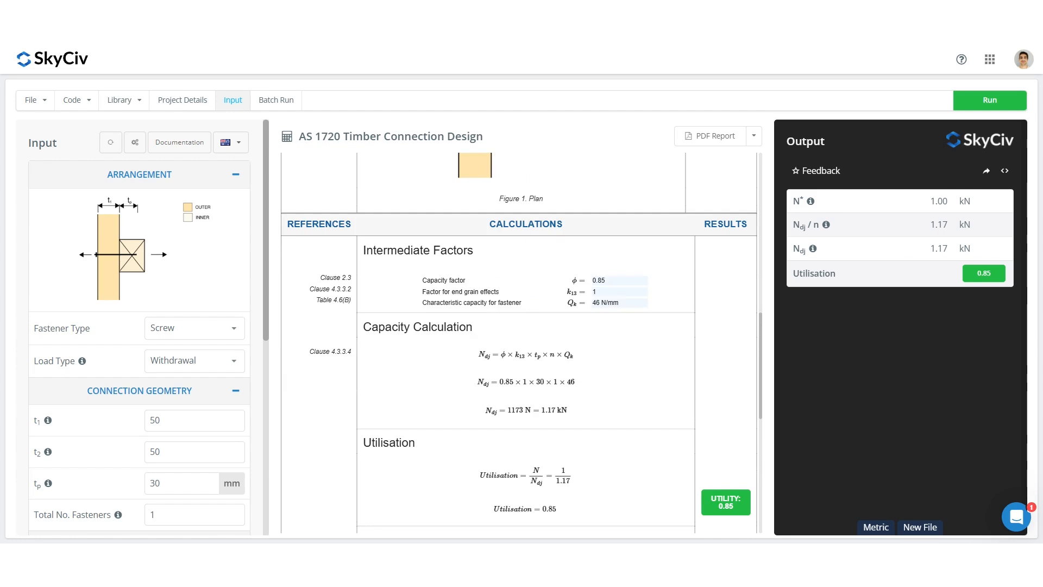
pyautogui.scroll(-5, 577, 327)
pyautogui.scroll(10, 616, 321)
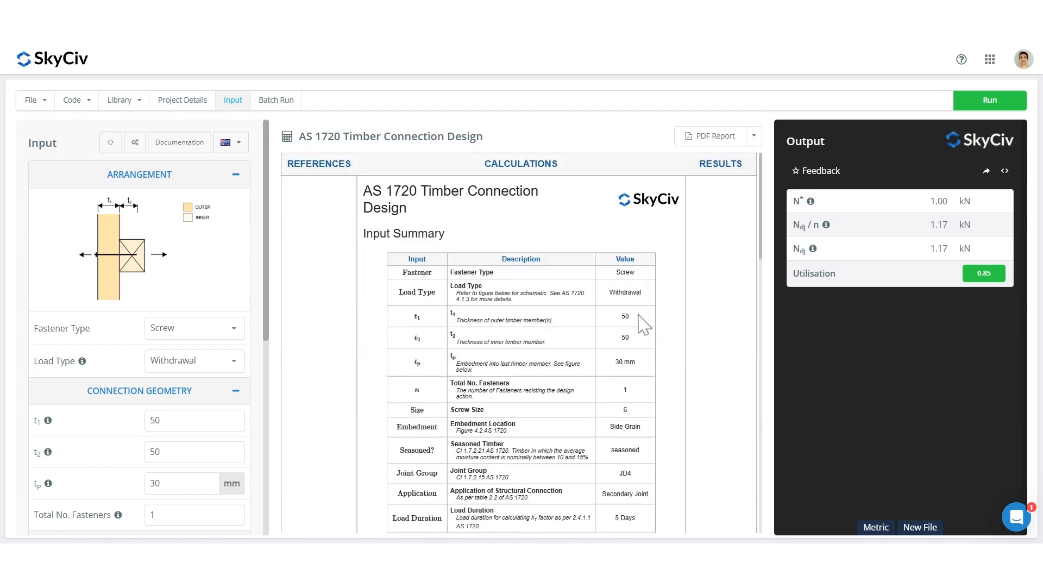
pyautogui.moveTo(829, 206)
pyautogui.moveTo(813, 249)
pyautogui.moveTo(826, 224)
# Set the fastener type to Bolt and the load type to Double-Shear.
pyautogui.click(201, 328)
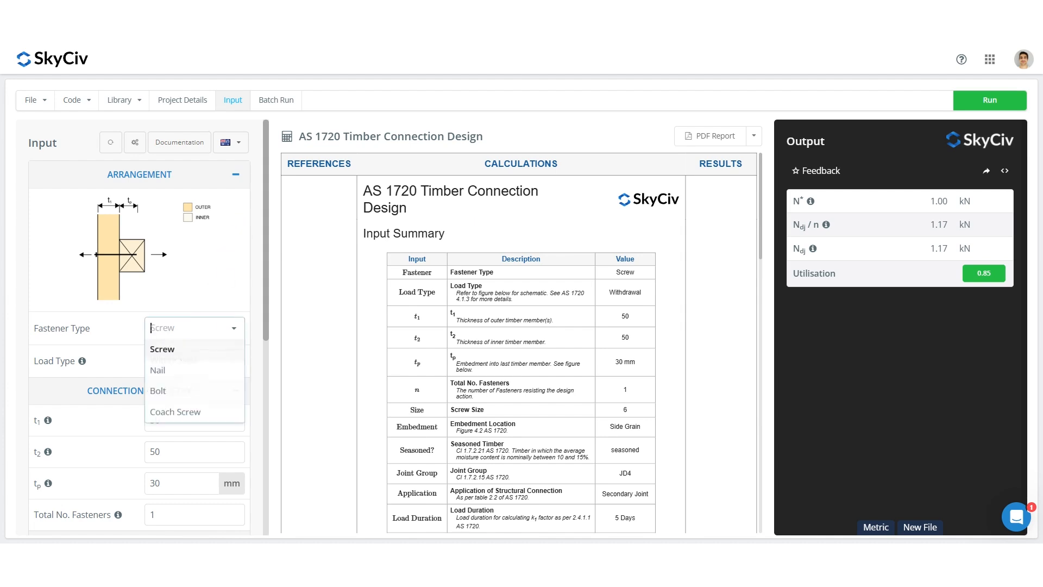
pyautogui.click(183, 397)
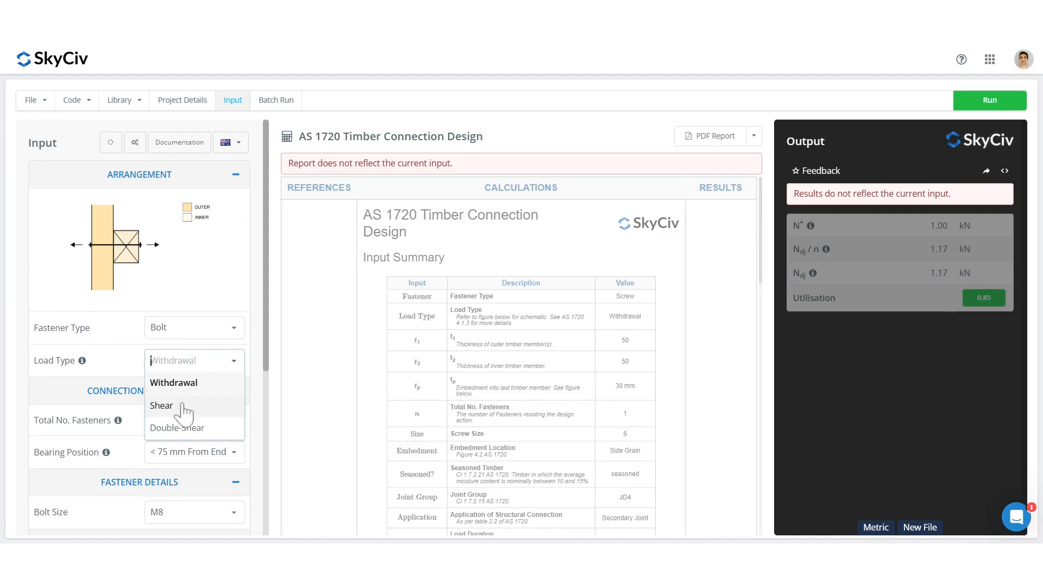
pyautogui.click(179, 430)
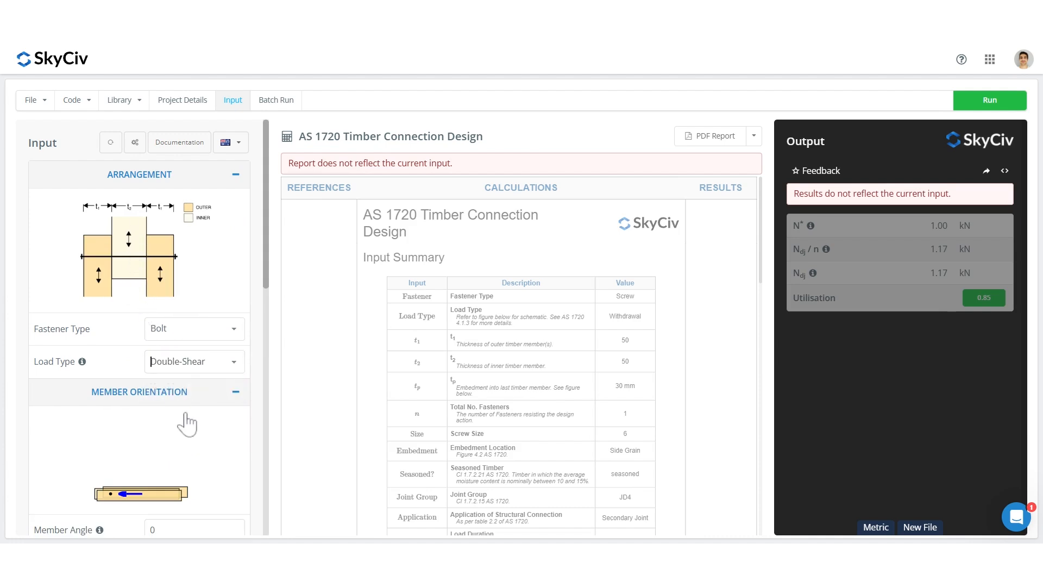
# Set the member angle to 30 in the member orientation inputs and check it in the diagram.
pyautogui.scroll(-3, 196, 361)
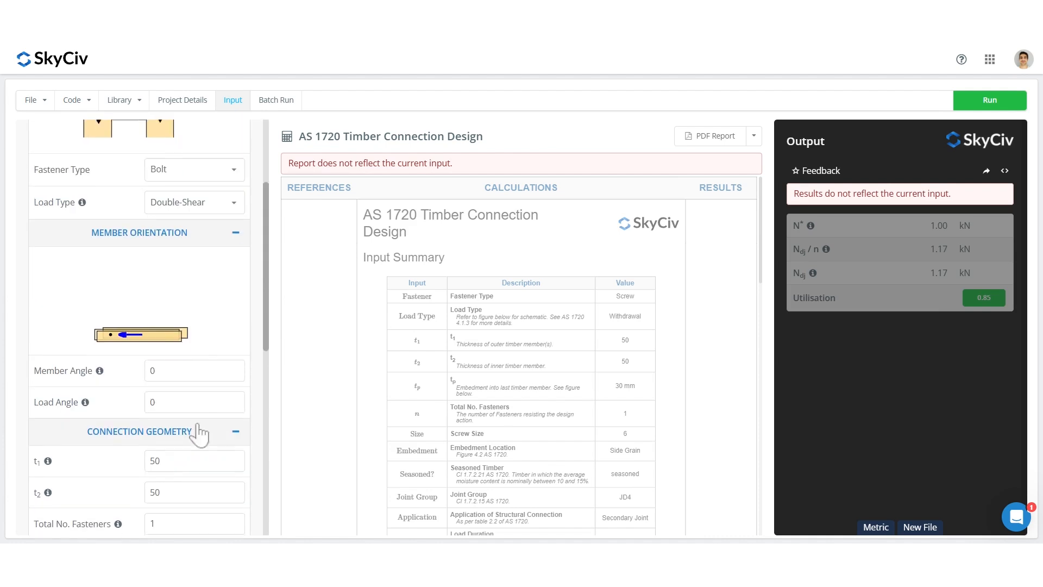
pyautogui.click(238, 364)
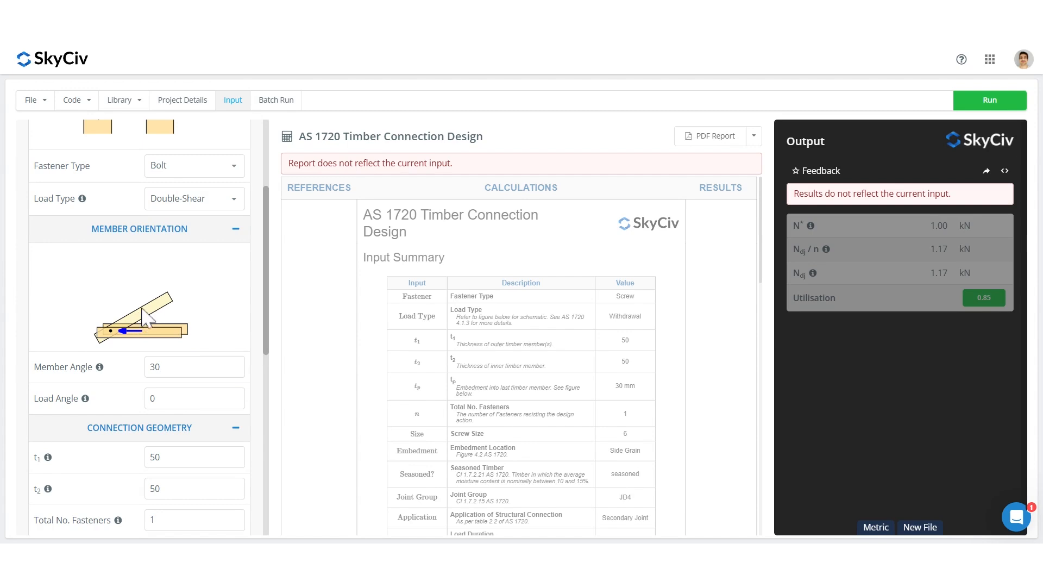
pyautogui.scroll(2, 148, 318)
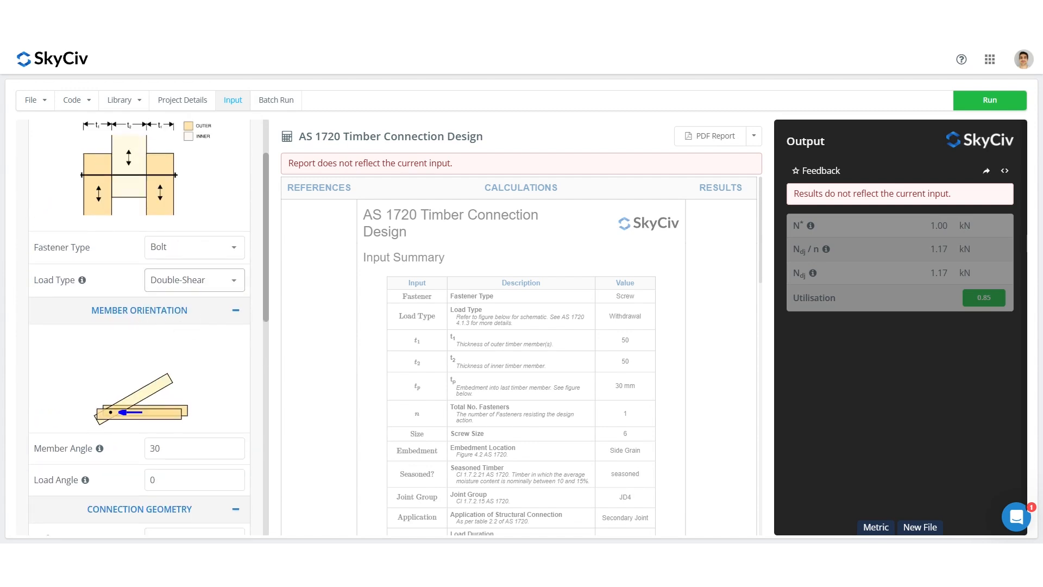
pyautogui.scroll(-2, 204, 312)
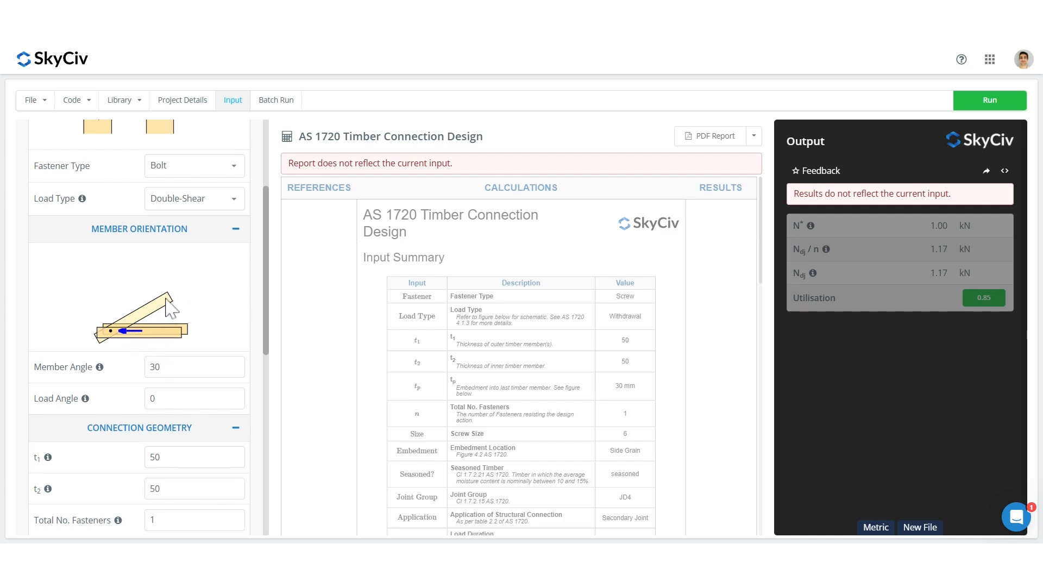
# Set the load angle to 30 in the member orientation inputs.
pyautogui.press('BackSpace')
pyautogui.write('15')
pyautogui.scroll(-2, 161, 321)
pyautogui.click(178, 220)
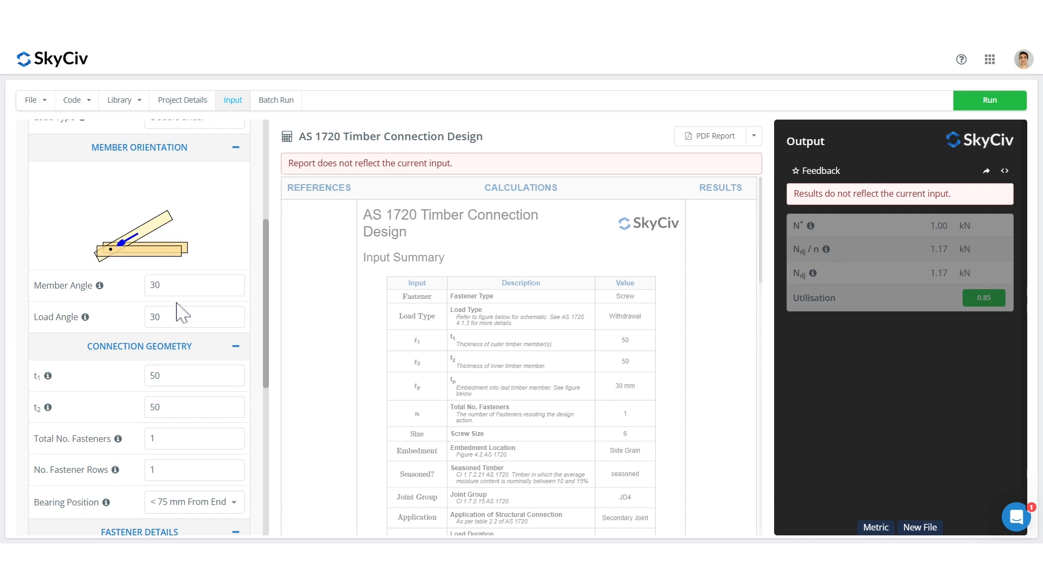
pyautogui.scroll(-2, 182, 313)
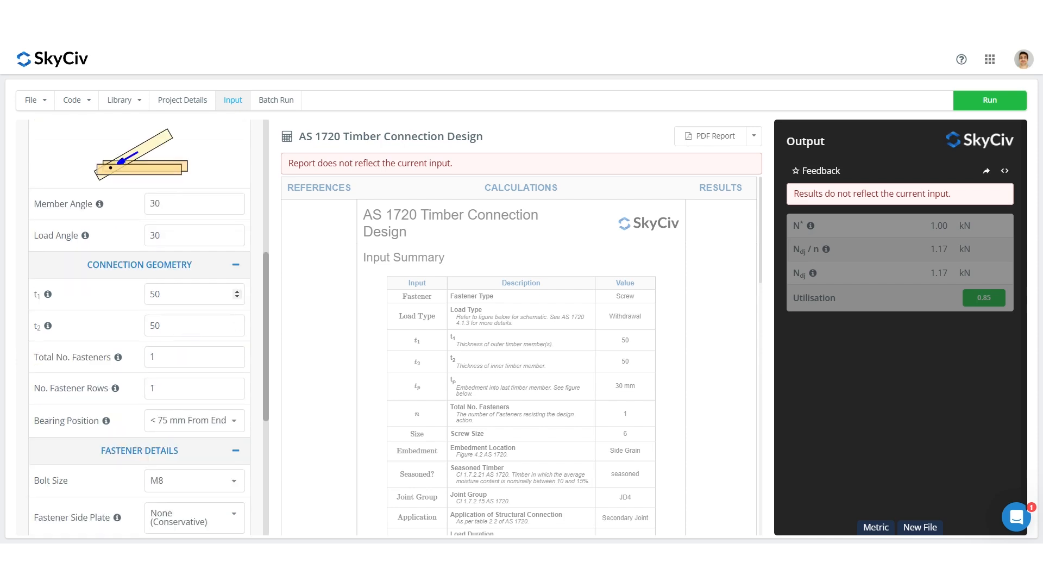
pyautogui.scroll(2, 182, 313)
pyautogui.scroll(4, 142, 315)
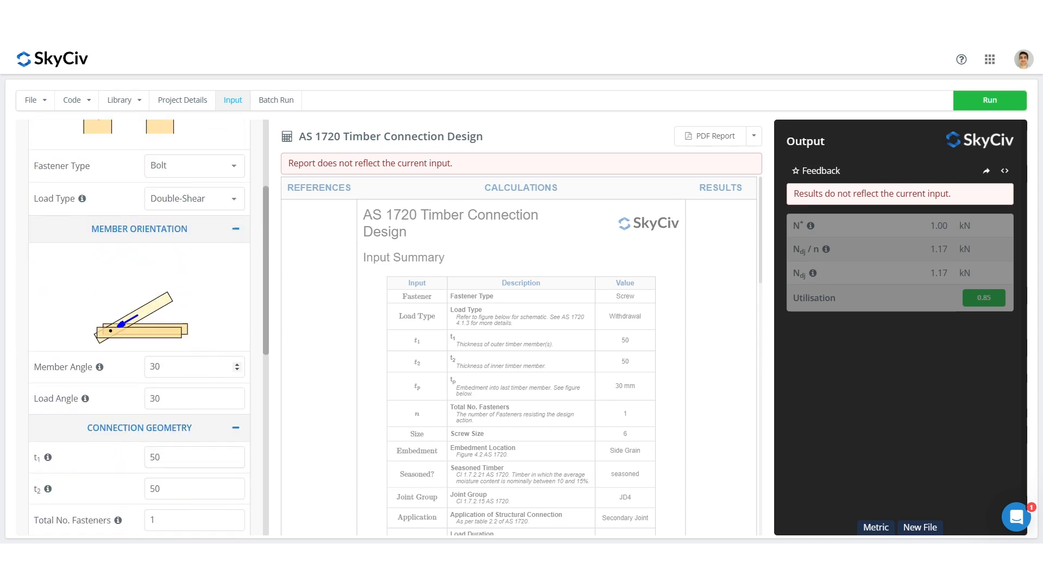
# Collapse the member orientation section and set the member thicknesses t1 to 35 and t2 to 45.
pyautogui.click(143, 311)
pyautogui.scroll(2, 142, 315)
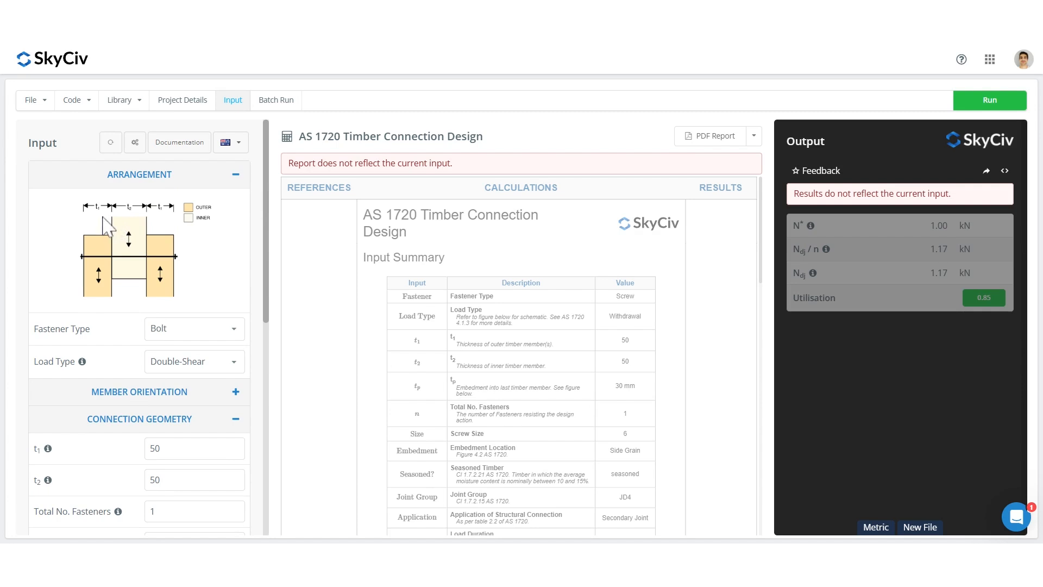
pyautogui.moveTo(49, 481)
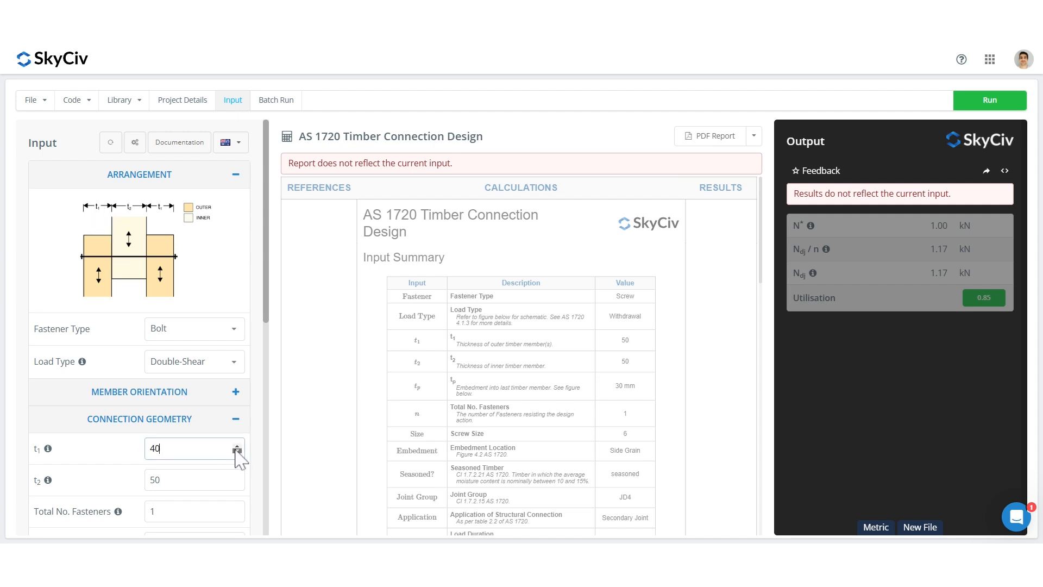
pyautogui.click(182, 272)
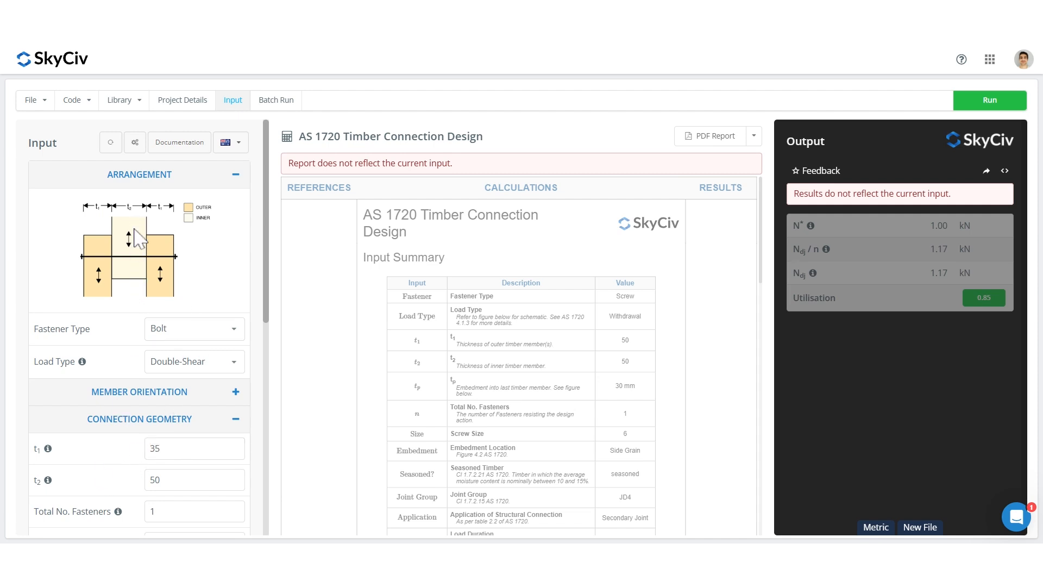
pyautogui.click(238, 483)
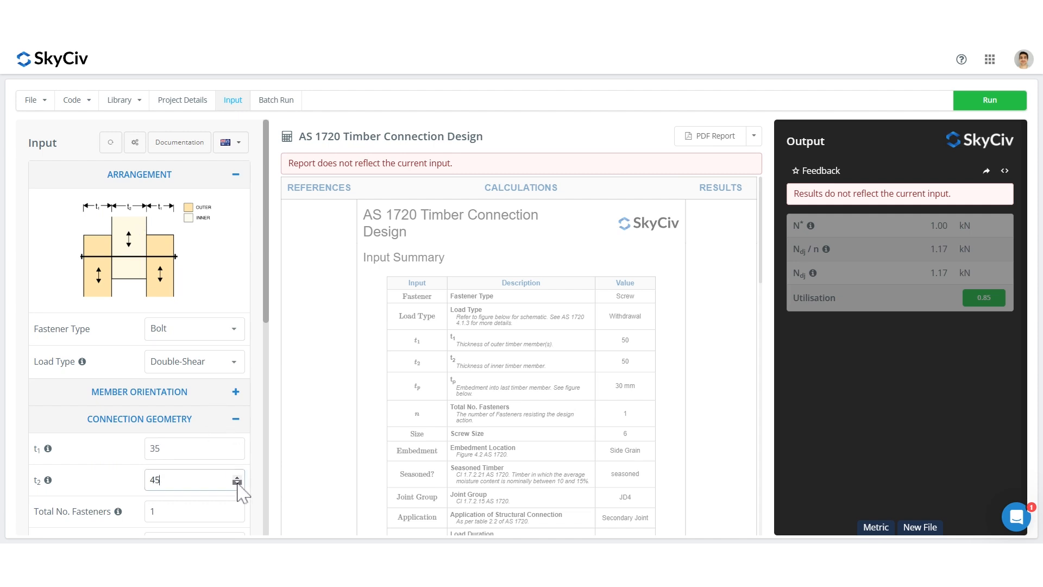
# Set the total number of fasteners to 2 and the number of fastener rows to 2, and check the row definition.
pyautogui.moveTo(267, 279); pyautogui.dragTo(256, 356)
pyautogui.click(237, 362)
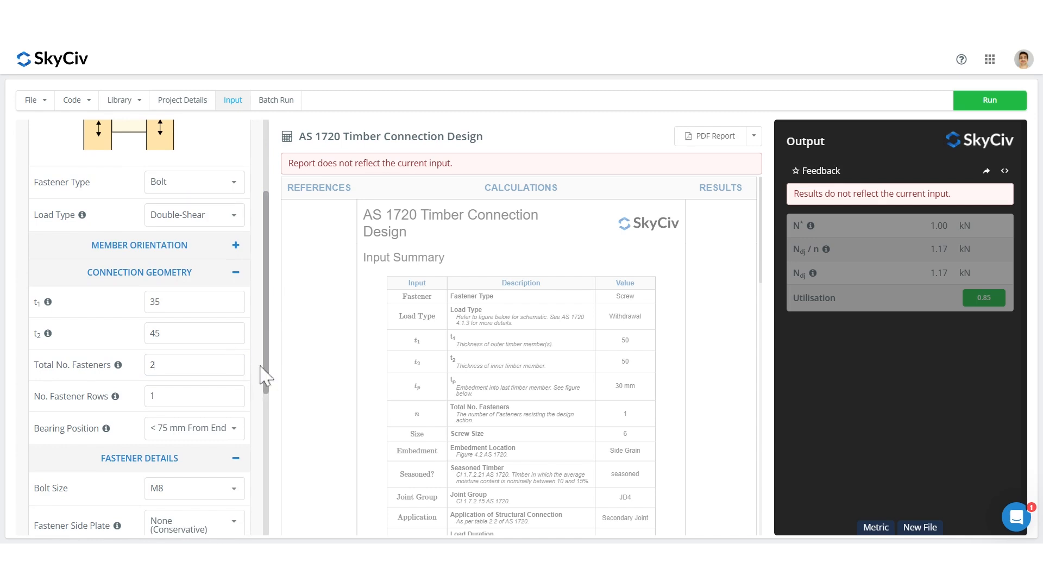
pyautogui.click(237, 393)
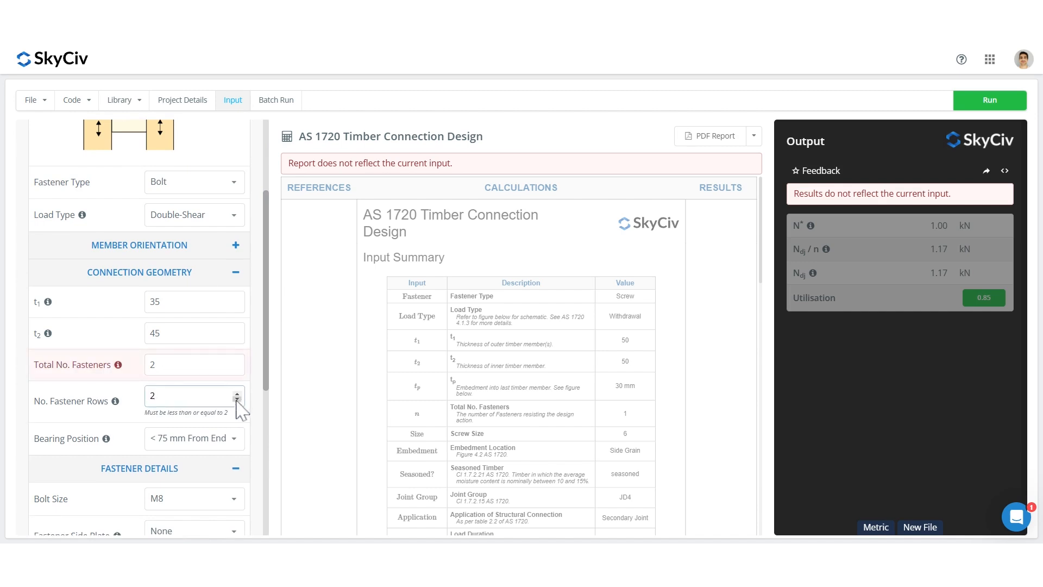
pyautogui.click(137, 399)
pyautogui.moveTo(120, 403)
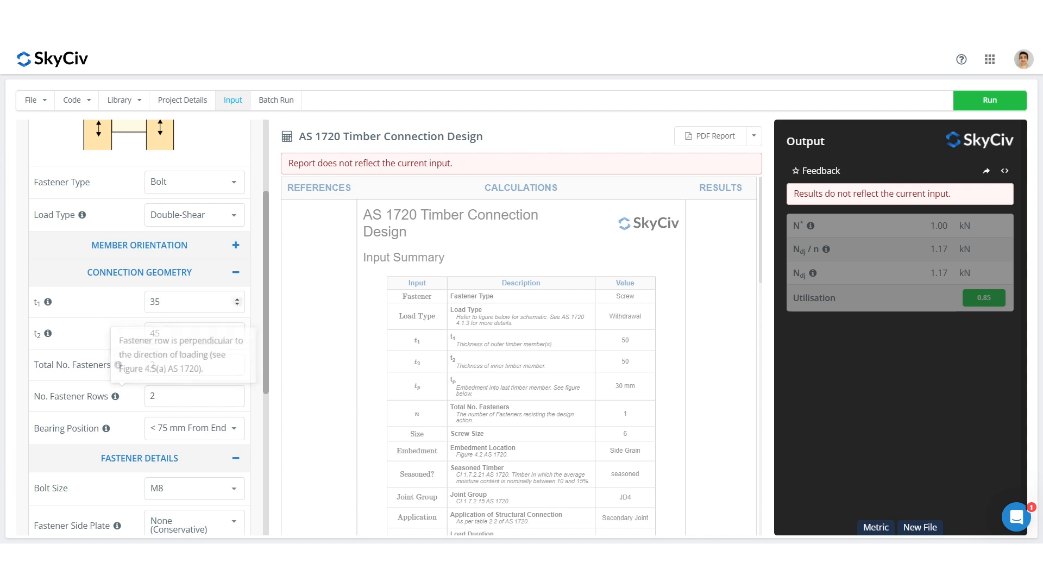
# Expand the member orientation section to review the connection diagram against the connection geometry inputs.
pyautogui.click(230, 247)
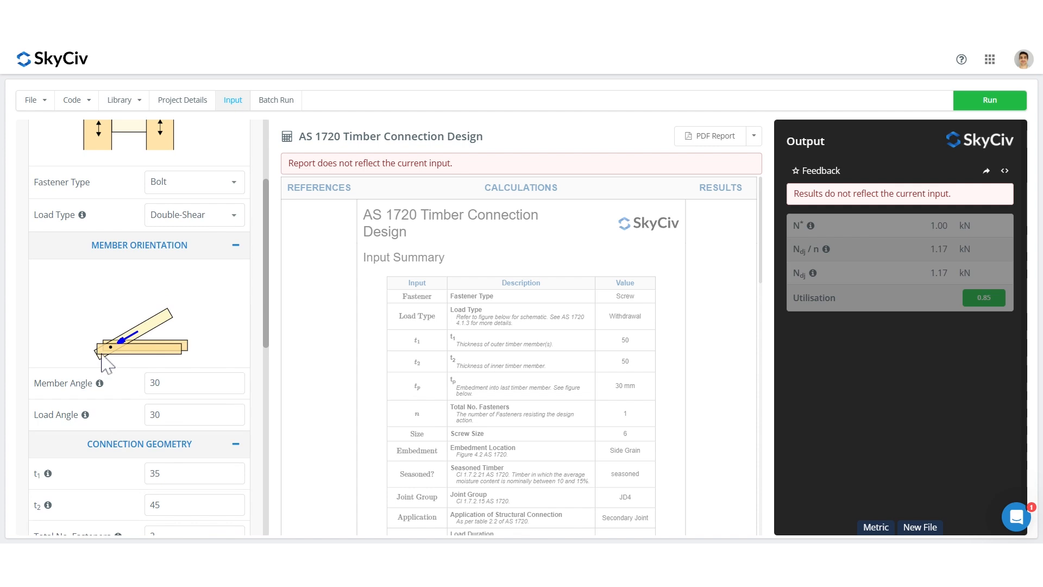
pyautogui.scroll(-1, 102, 354)
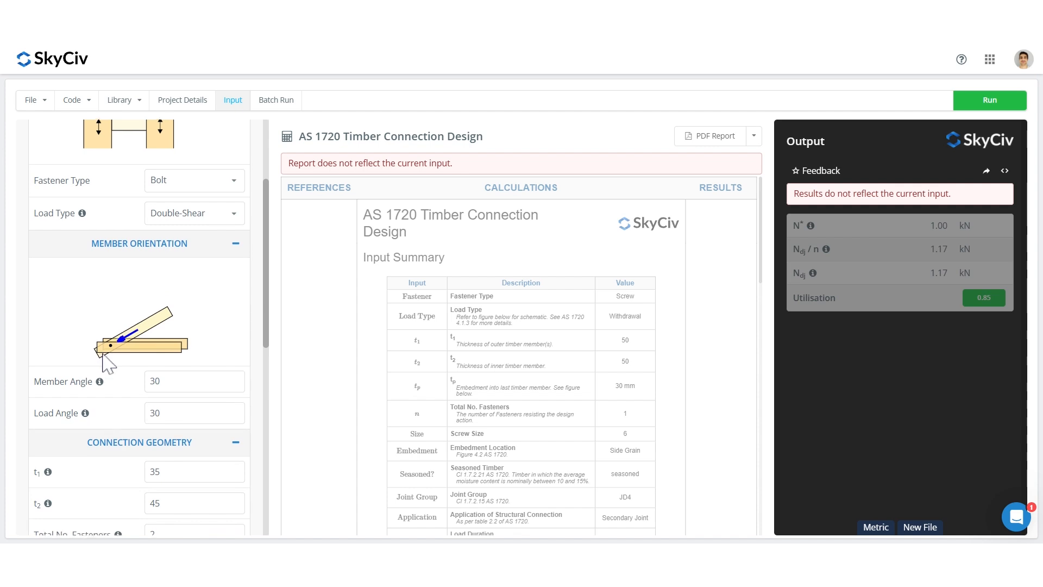
pyautogui.scroll(-5, 106, 358)
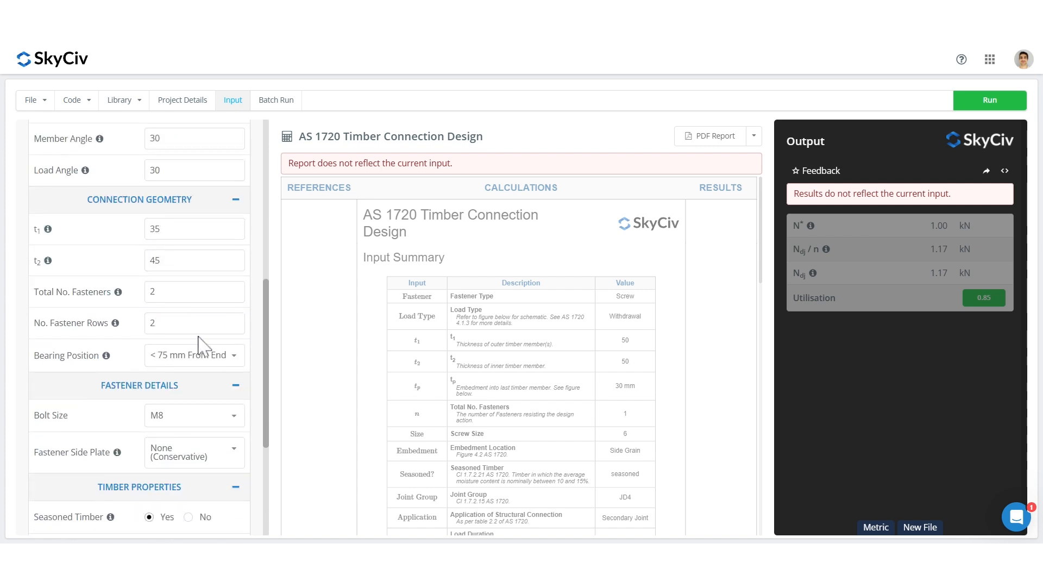
# Set the bolt size to M12 and keep the fastener side plate option at None (Conservative).
pyautogui.scroll(-2, 130, 361)
pyautogui.scroll(-2, 136, 260)
pyautogui.click(147, 254)
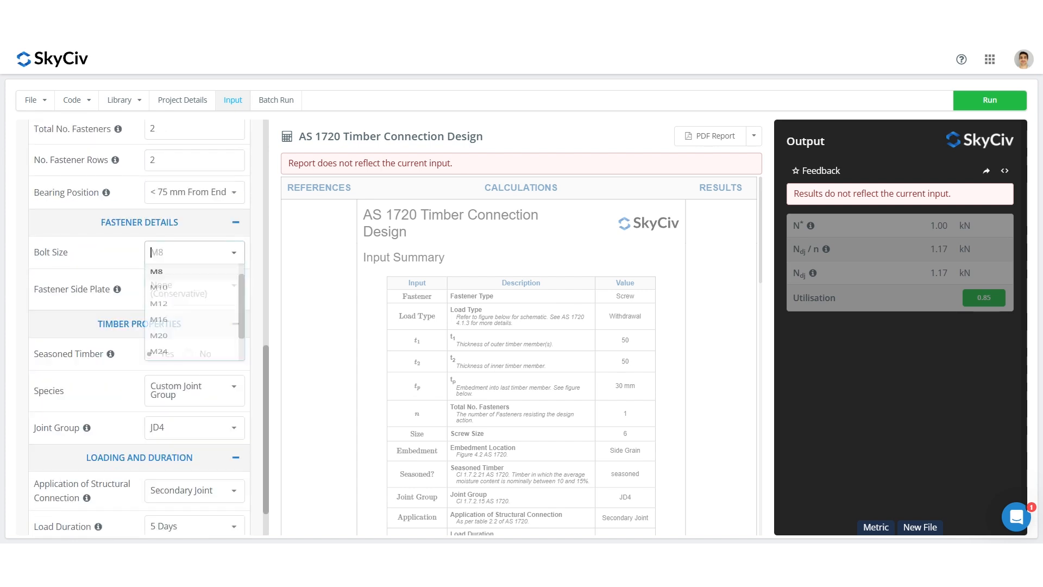
pyautogui.click(169, 320)
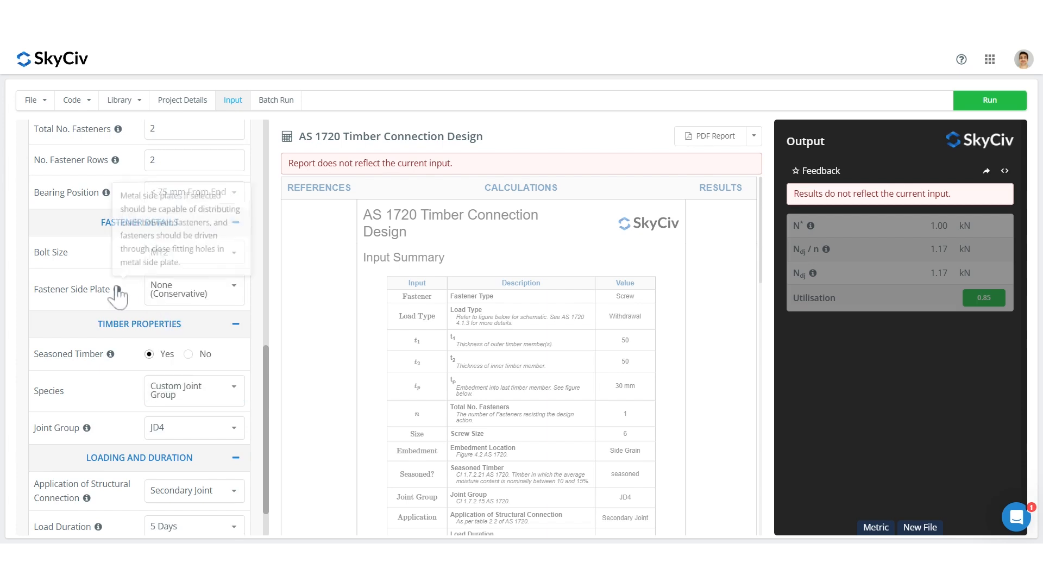
pyautogui.click(148, 299)
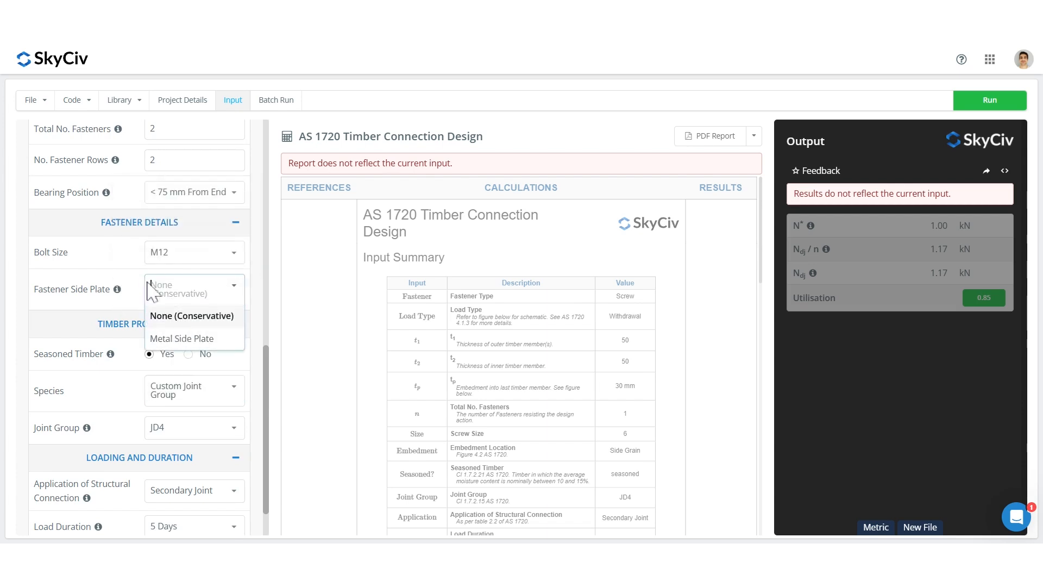
pyautogui.click(215, 319)
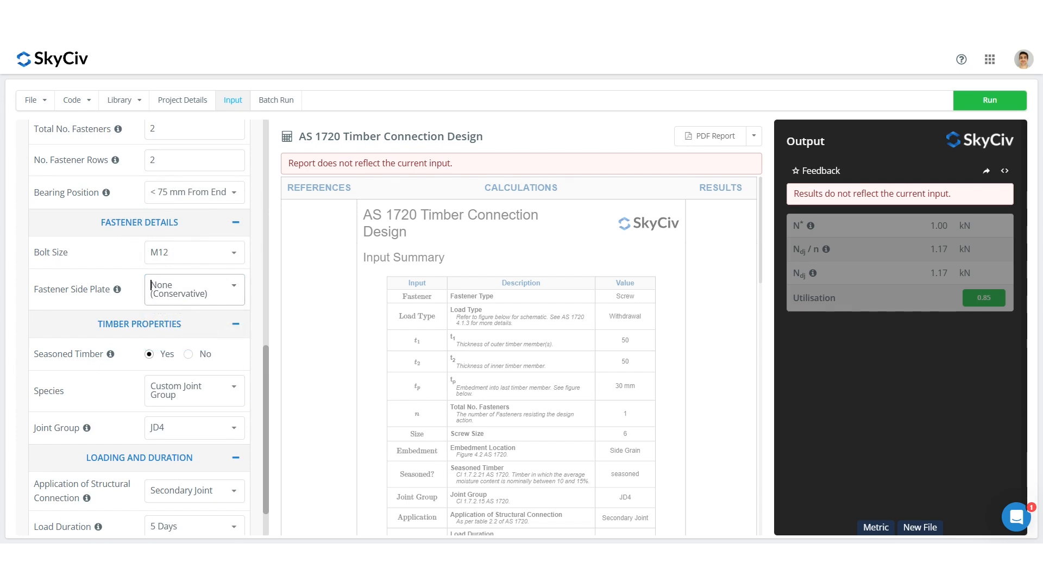
# Search the timber species for "black" and choose Blackbutt.
pyautogui.scroll(-1, 270, 353)
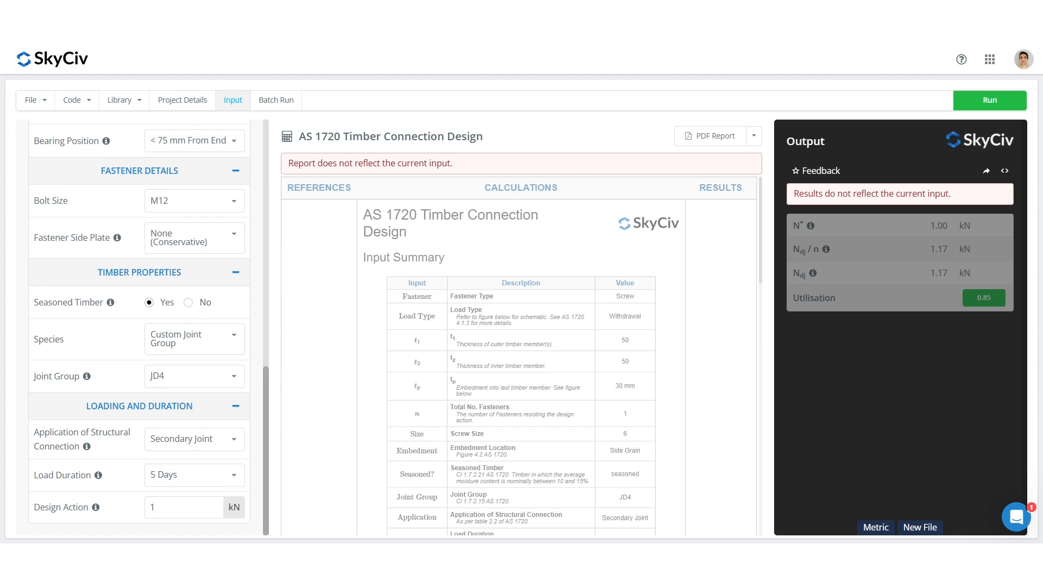
pyautogui.click(151, 335)
pyautogui.write('bla')
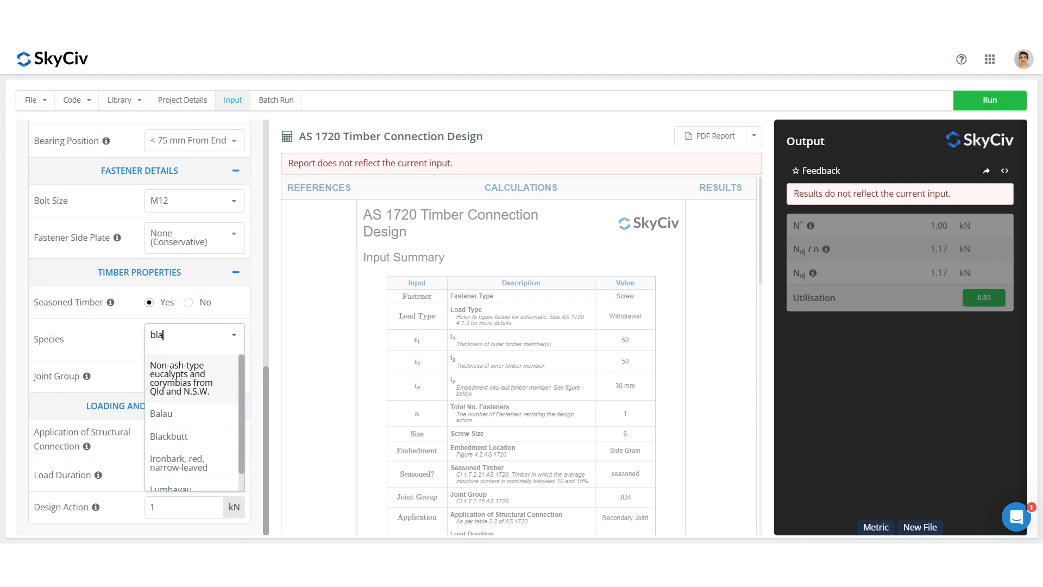
pyautogui.write('ck')
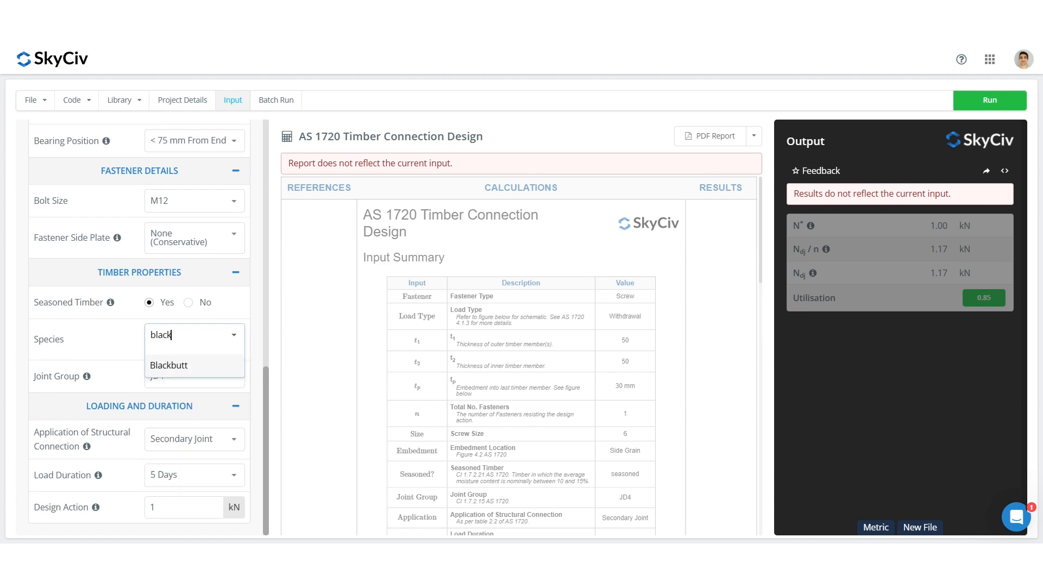
pyautogui.click(171, 363)
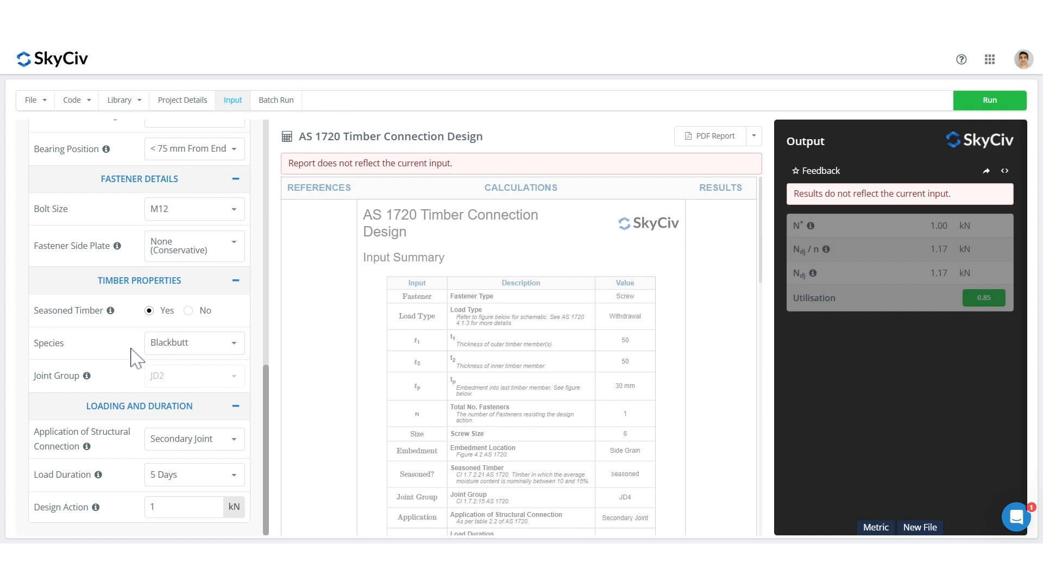
# Switch the timber species to Custom Joint Group and select joint group JD2.
pyautogui.click(185, 342)
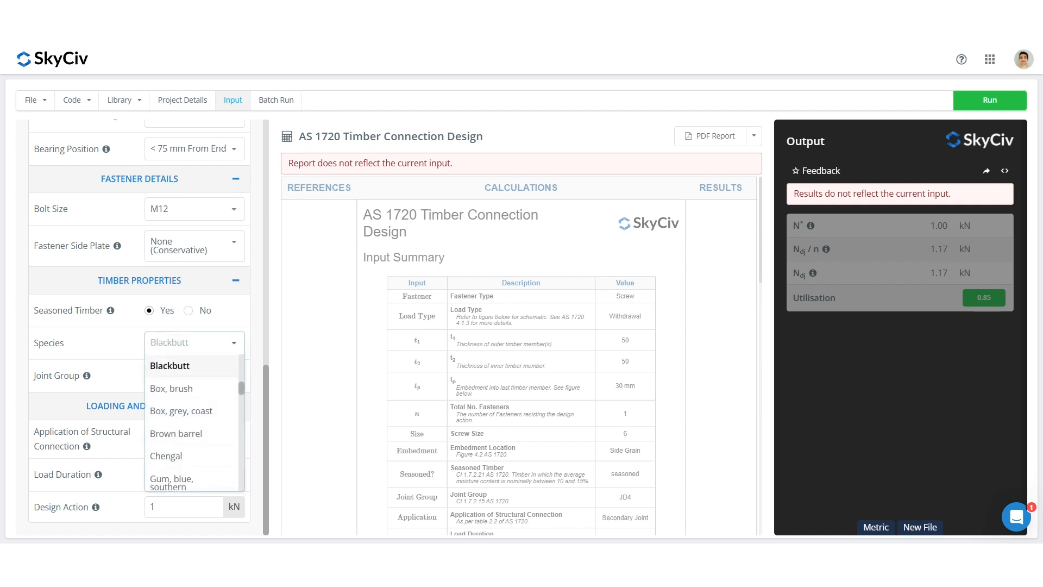
pyautogui.scroll(5, 169, 383)
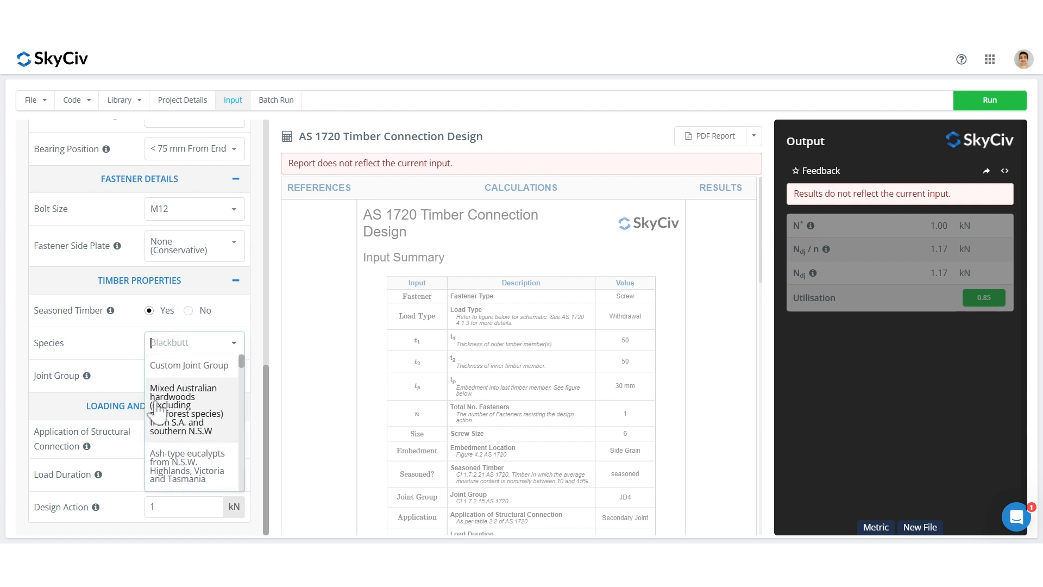
pyautogui.click(187, 365)
pyautogui.click(196, 380)
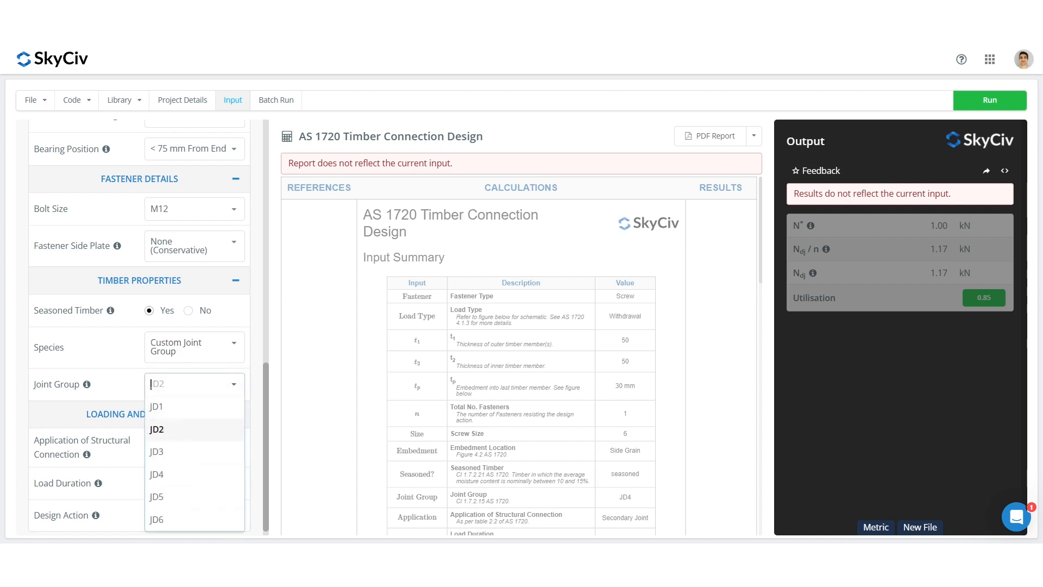
pyautogui.scroll(1, 175, 455)
pyautogui.scroll(-1, 173, 455)
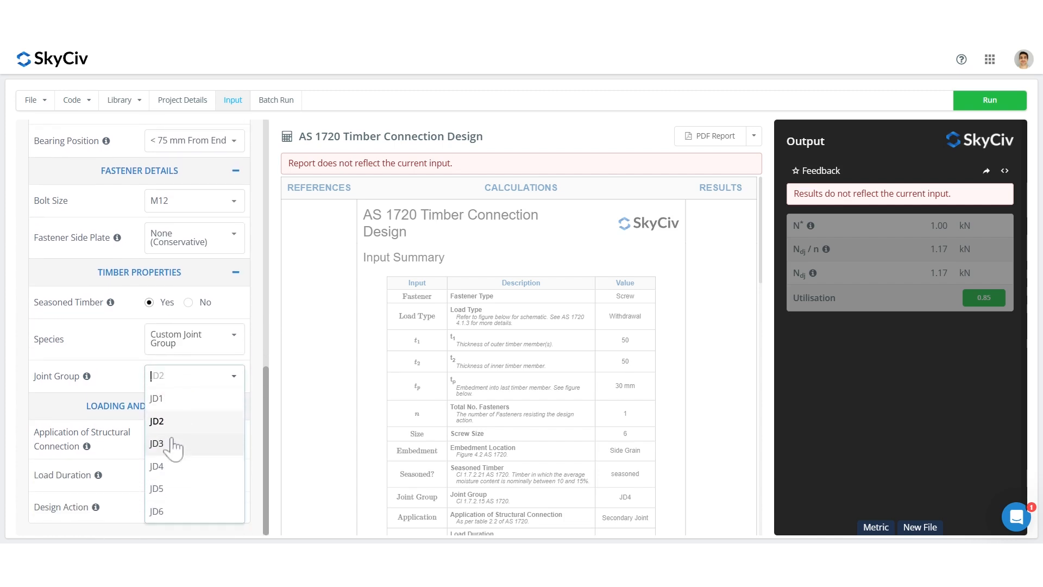
pyautogui.click(178, 421)
# Set the timber species back to Blackbutt.
pyautogui.click(187, 338)
pyautogui.write('black')
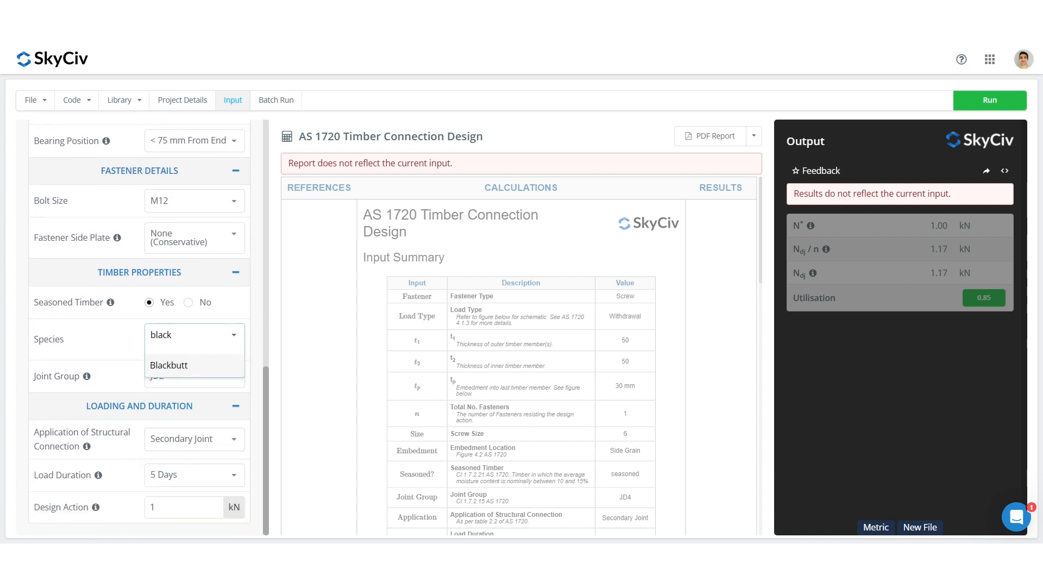
pyautogui.click(189, 364)
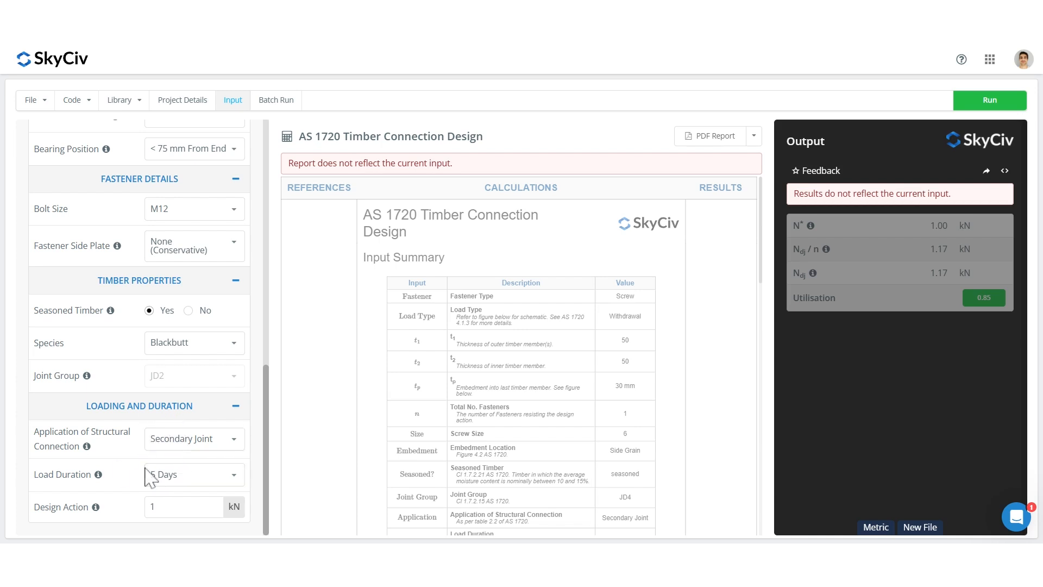
# Classify the connection as a Primary Joint with building type Other and an area of failure impact of ≥ 25 m².
pyautogui.click(195, 439)
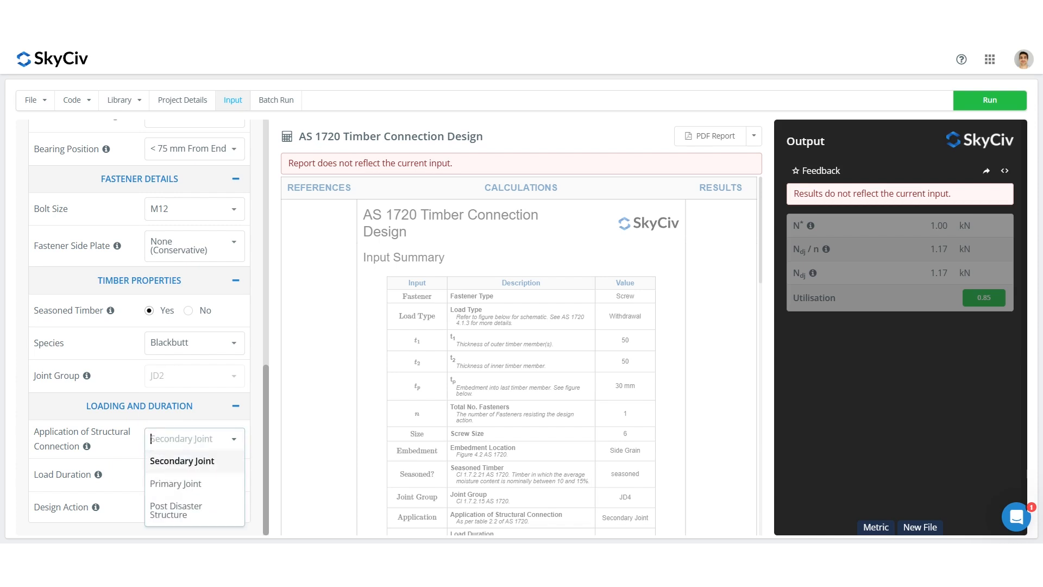
pyautogui.click(202, 484)
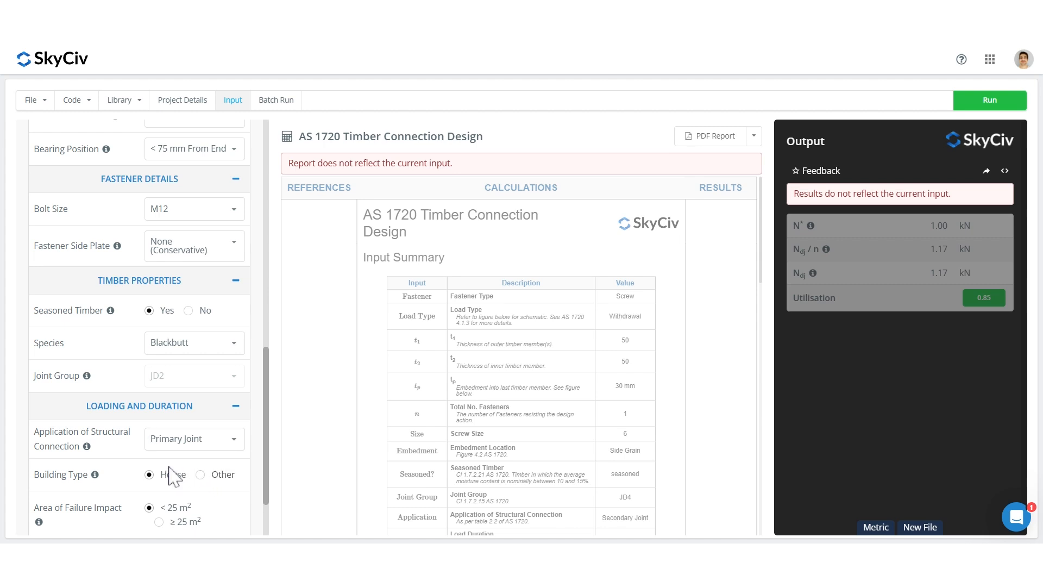
pyautogui.scroll(-2, 170, 481)
pyautogui.click(201, 398)
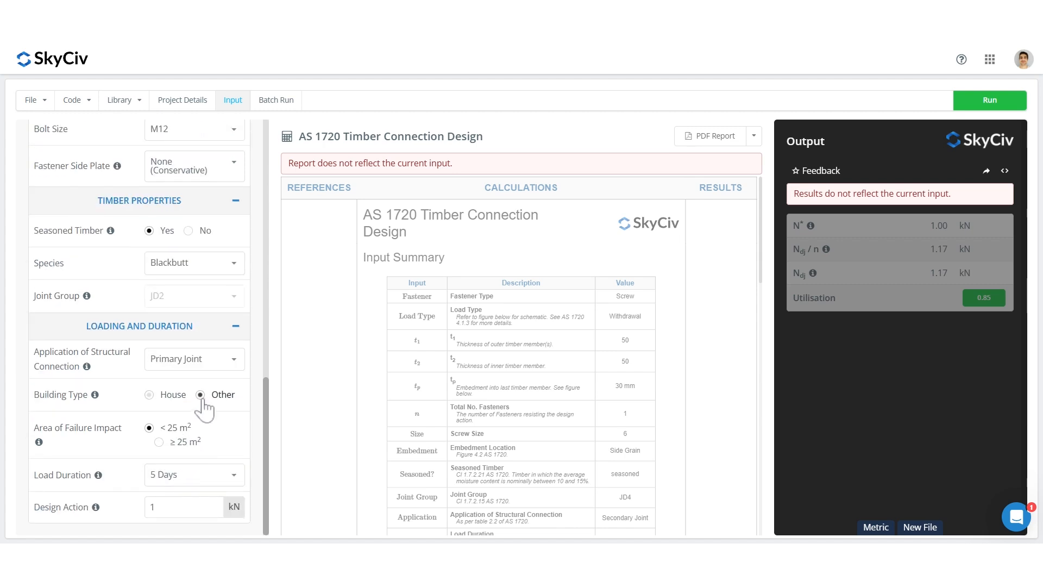
pyautogui.click(159, 443)
# Set the design action to 18.6 kN and run the connection design calculation.
pyautogui.click(179, 506)
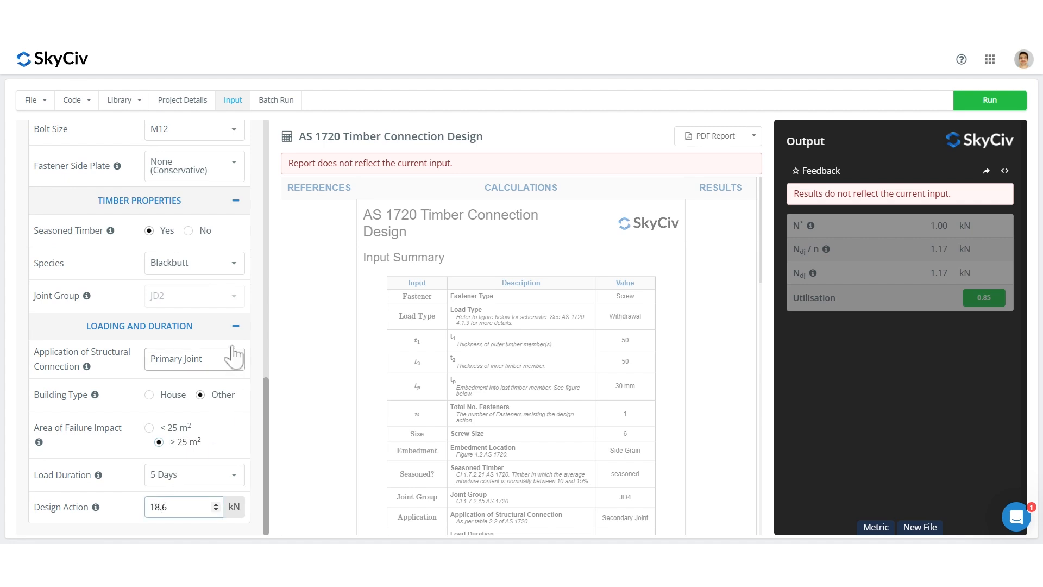
pyautogui.scroll(10, 234, 326)
pyautogui.scroll(-3, 226, 279)
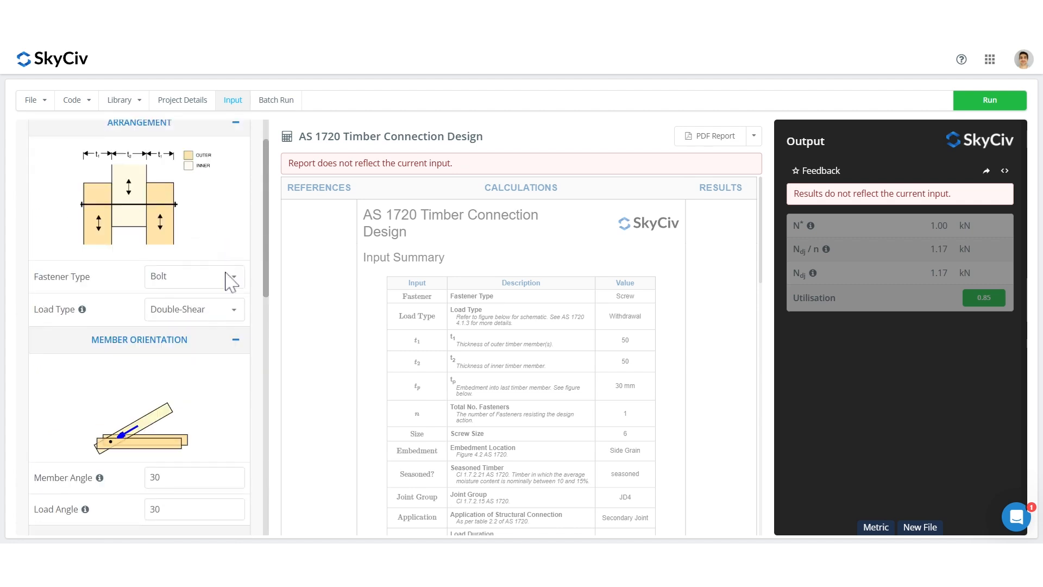
pyautogui.scroll(1, 226, 279)
pyautogui.click(981, 103)
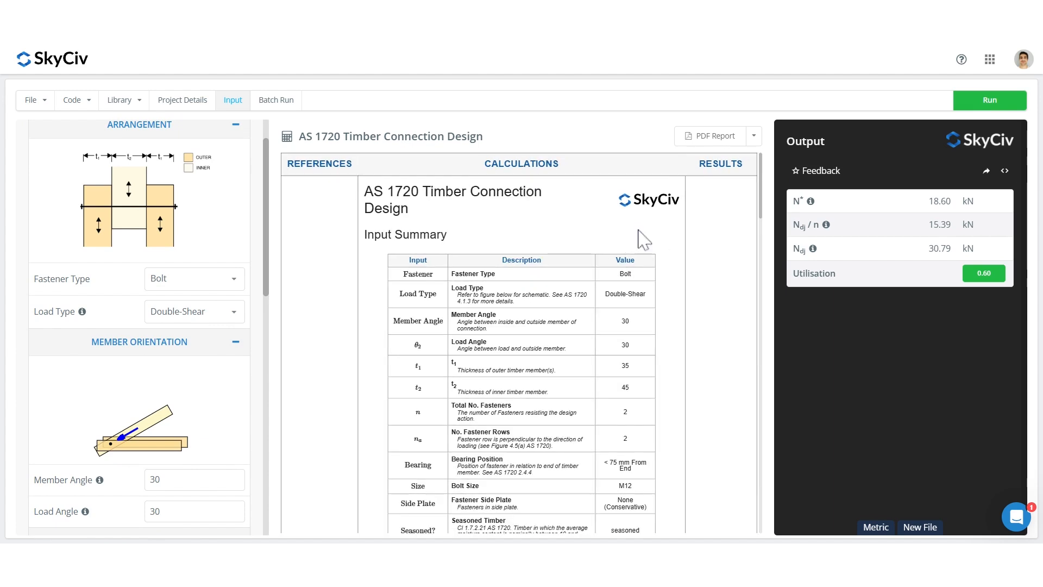
# Review the report's input summary and its plan and elevation figures against the entered inputs.
pyautogui.scroll(-1, 652, 228)
pyautogui.scroll(-3, 657, 237)
pyautogui.scroll(-3, 516, 326)
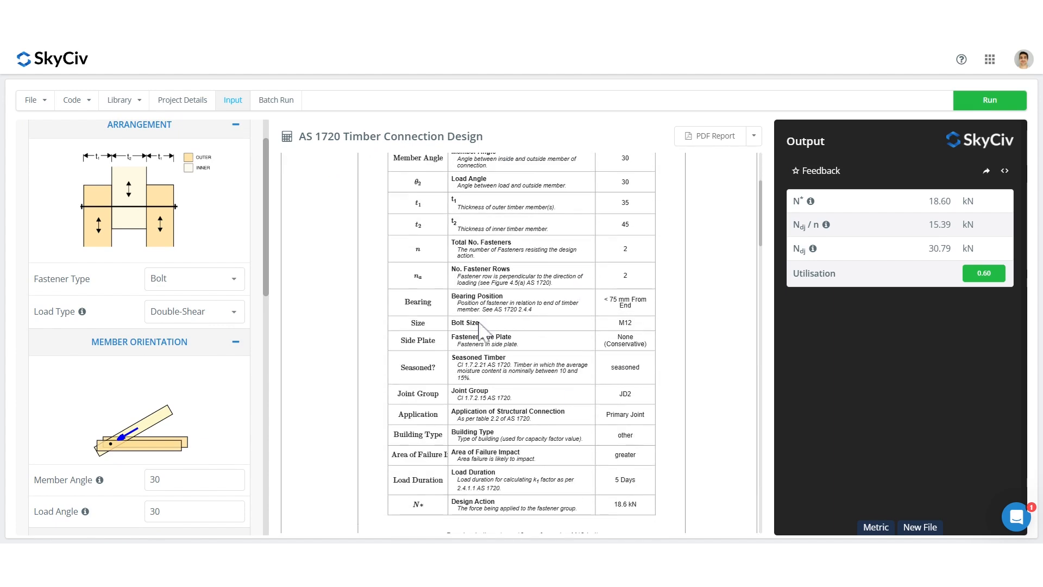
pyautogui.scroll(-3, 603, 293)
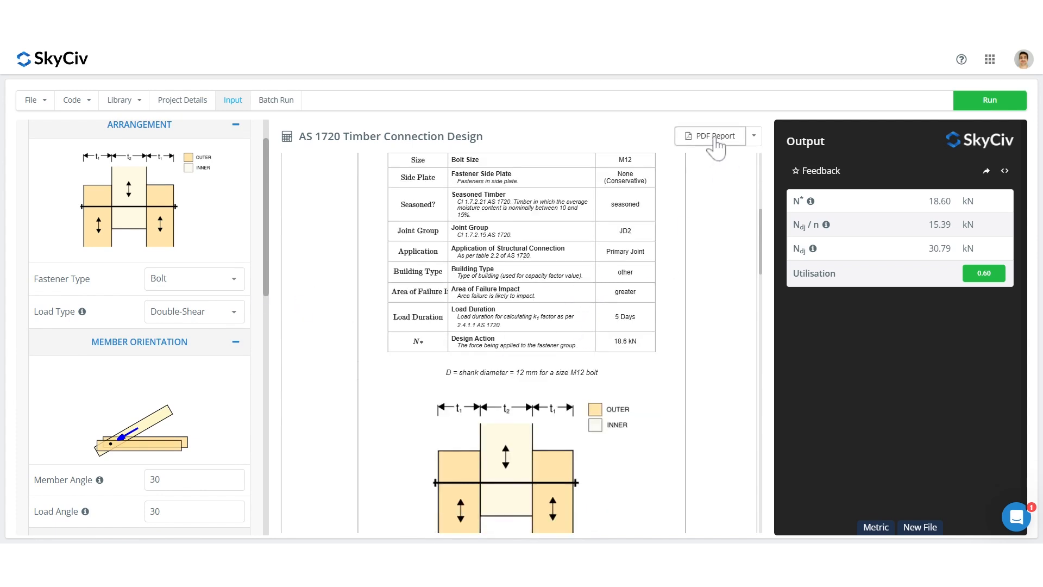
pyautogui.scroll(-2, 597, 282)
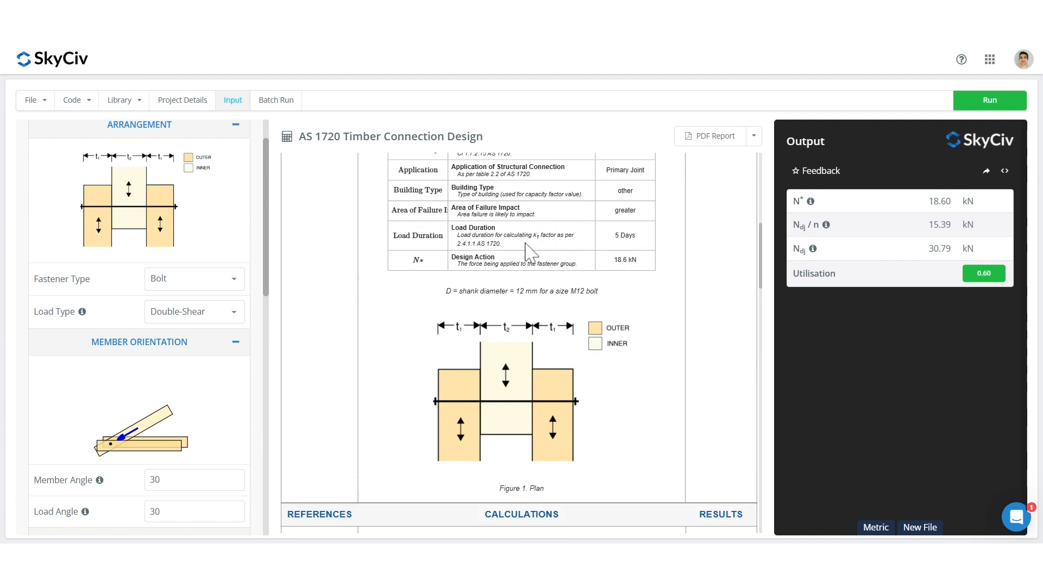
pyautogui.scroll(-2, 526, 255)
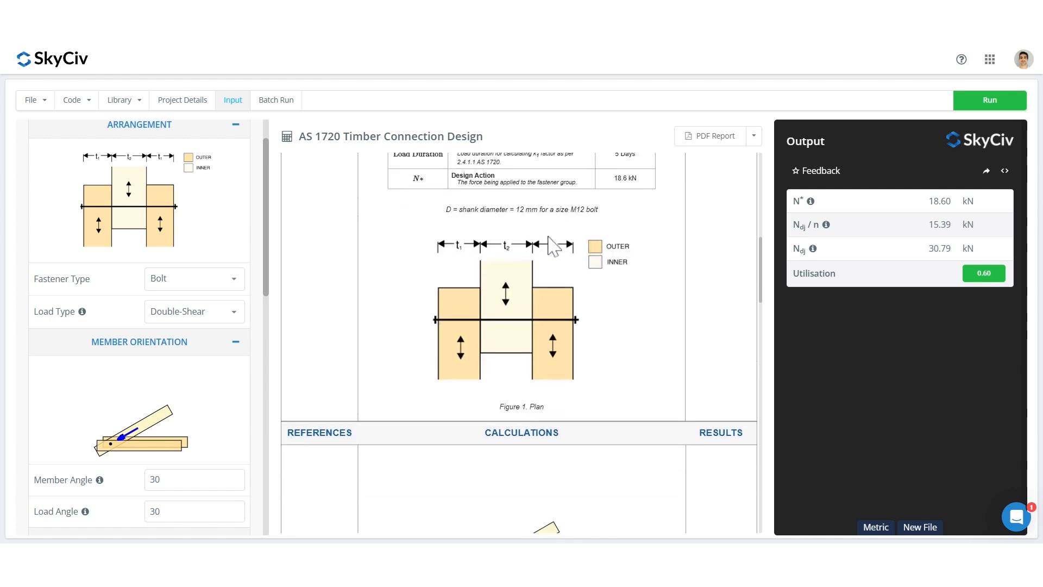
pyautogui.scroll(-4, 554, 277)
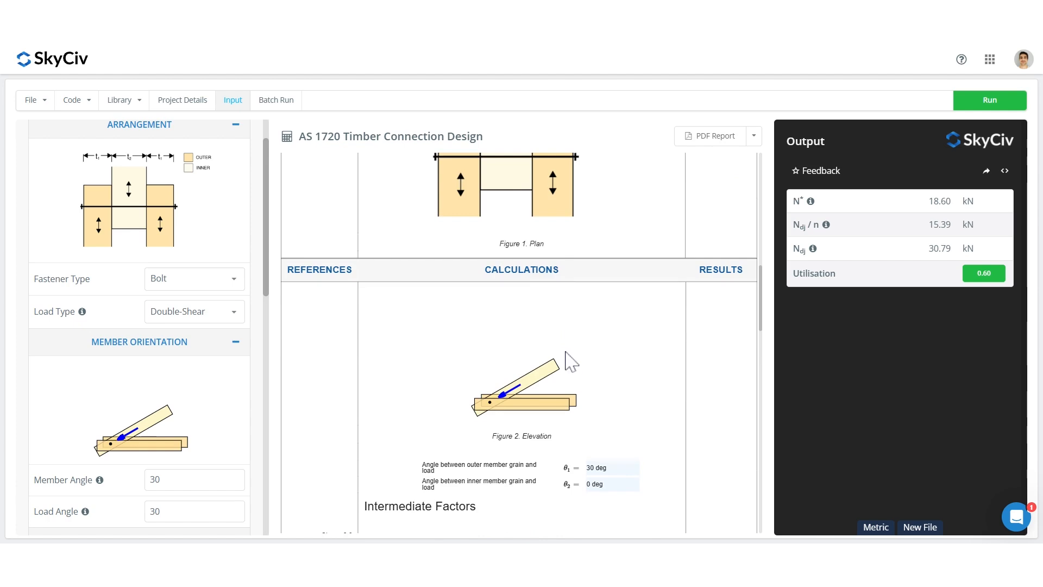
pyautogui.scroll(-2, 565, 360)
pyautogui.scroll(4, 577, 352)
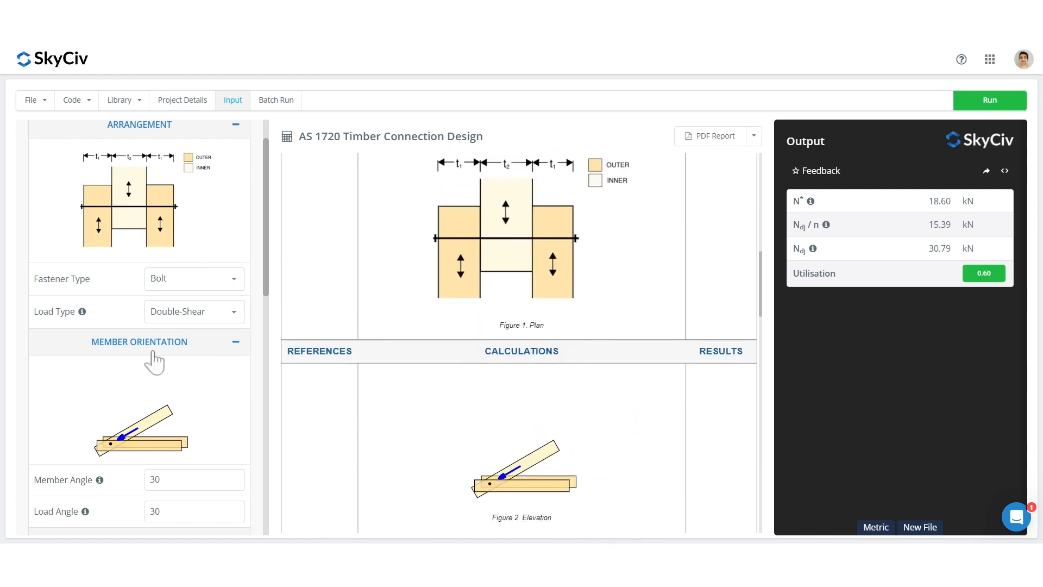
pyautogui.scroll(-5, 495, 391)
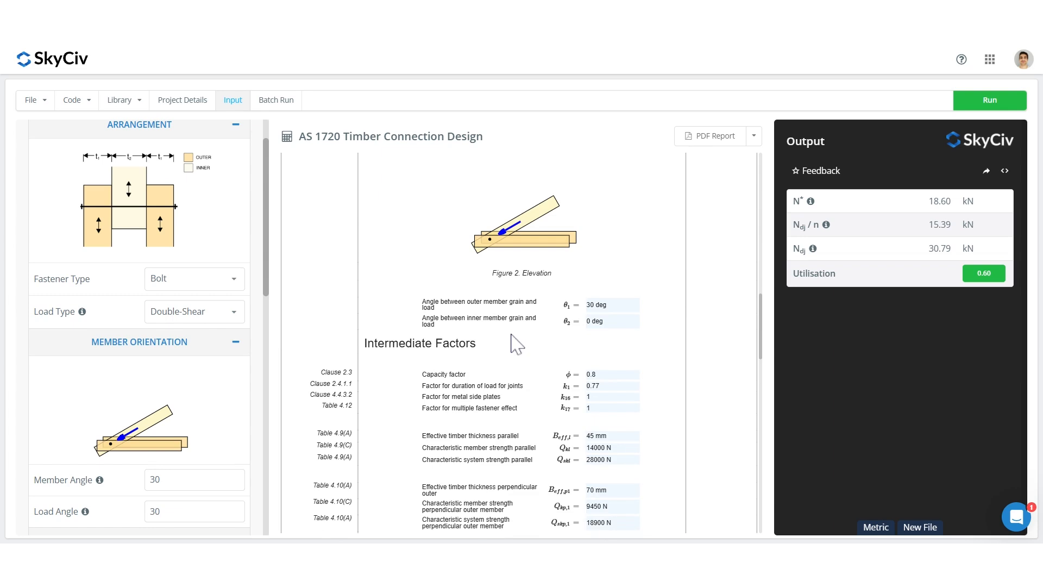
# Examine the report's intermediate factors and their clause references against the loading and duration inputs.
pyautogui.scroll(-2, 516, 326)
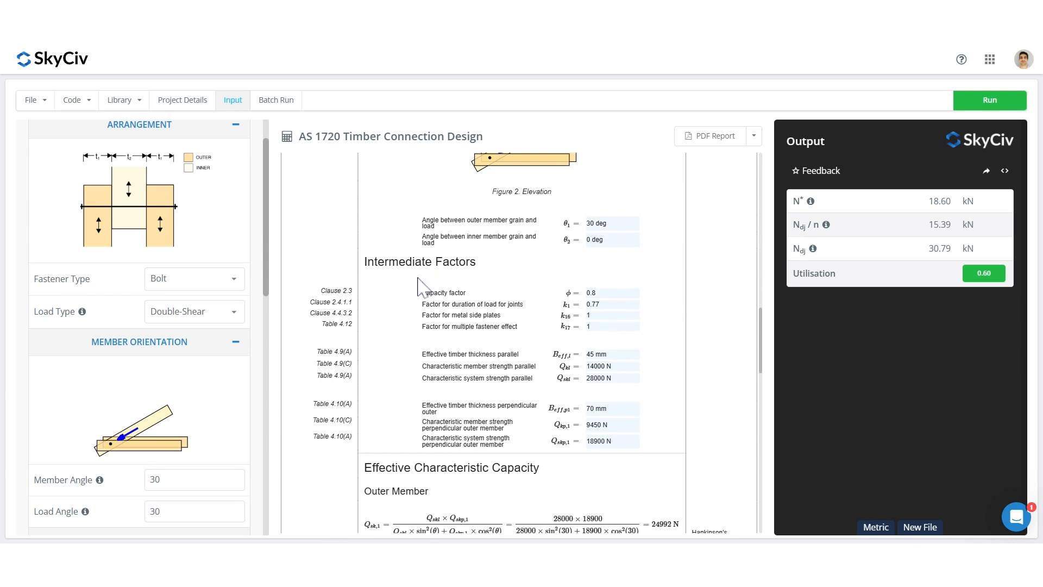
pyautogui.doubleClick(317, 302)
pyautogui.click(363, 304)
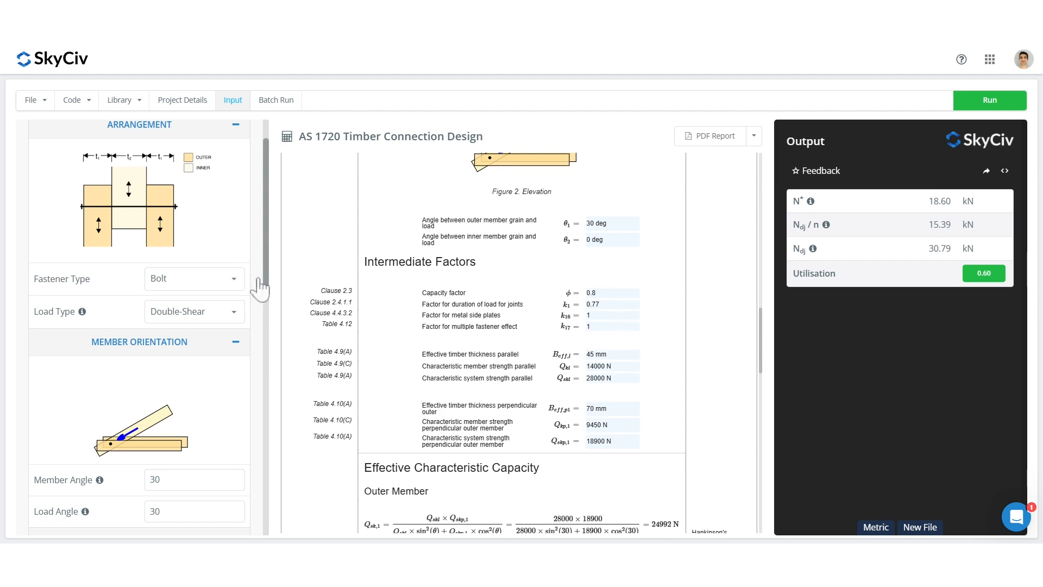
pyautogui.scroll(-8, 234, 348)
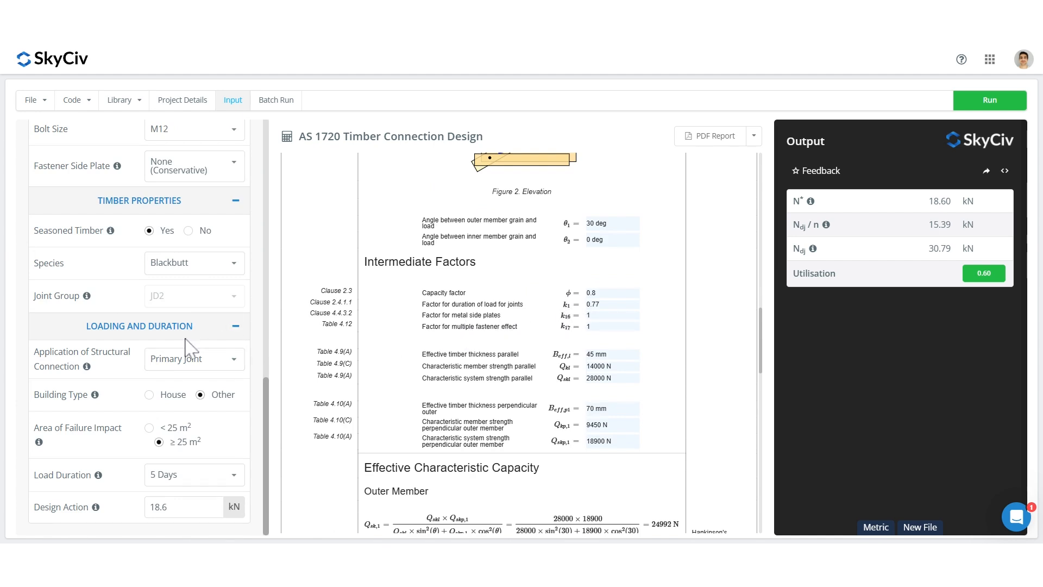
# Compare the fastener side plate options with the report's factor for metal side plates, leaving the selection at None (Conservative).
pyautogui.scroll(2, 186, 350)
pyautogui.moveTo(117, 250)
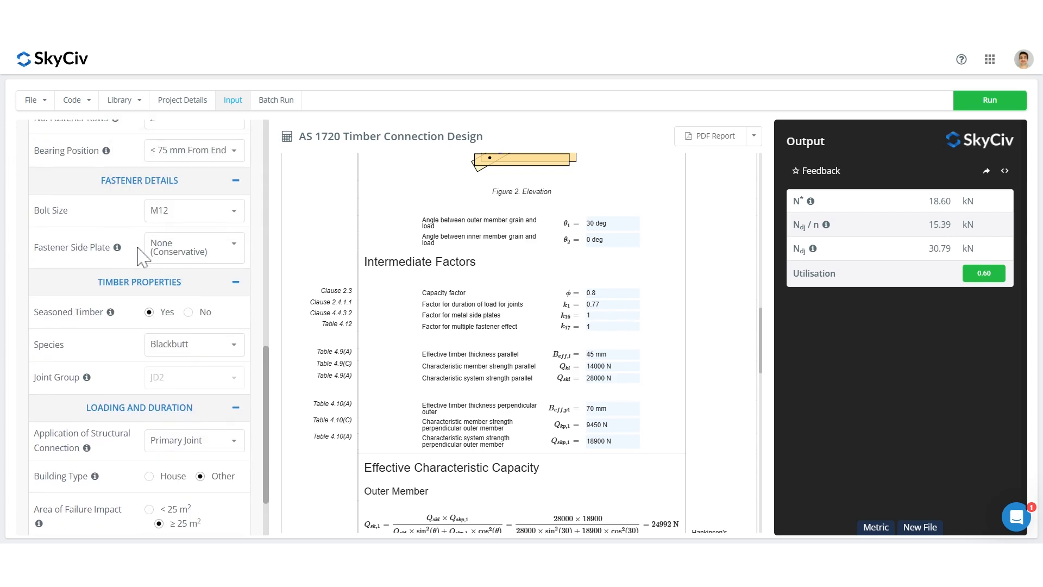
pyautogui.click(193, 247)
pyautogui.moveTo(557, 314); pyautogui.dragTo(598, 318)
pyautogui.click(607, 317)
pyautogui.click(233, 254)
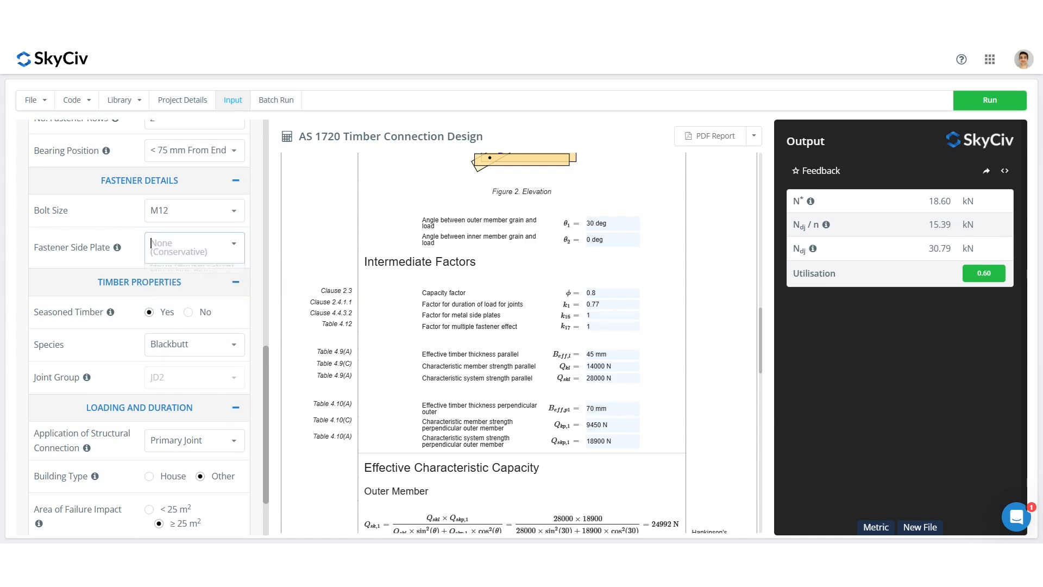
pyautogui.click(540, 318)
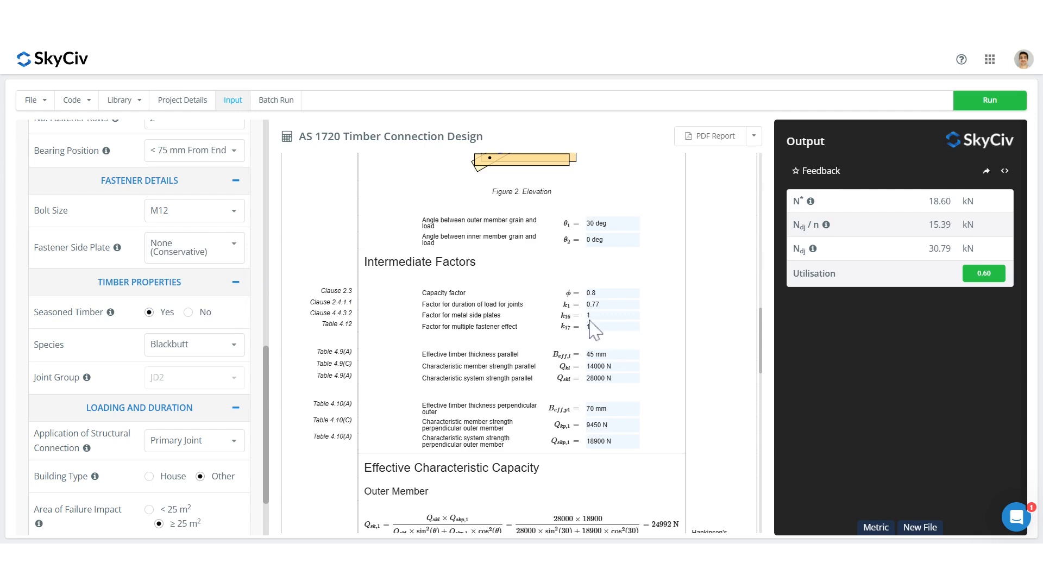
# Review the report's member strengths and effective characteristic capacity, and return to the arrangement inputs.
pyautogui.scroll(-3, 587, 322)
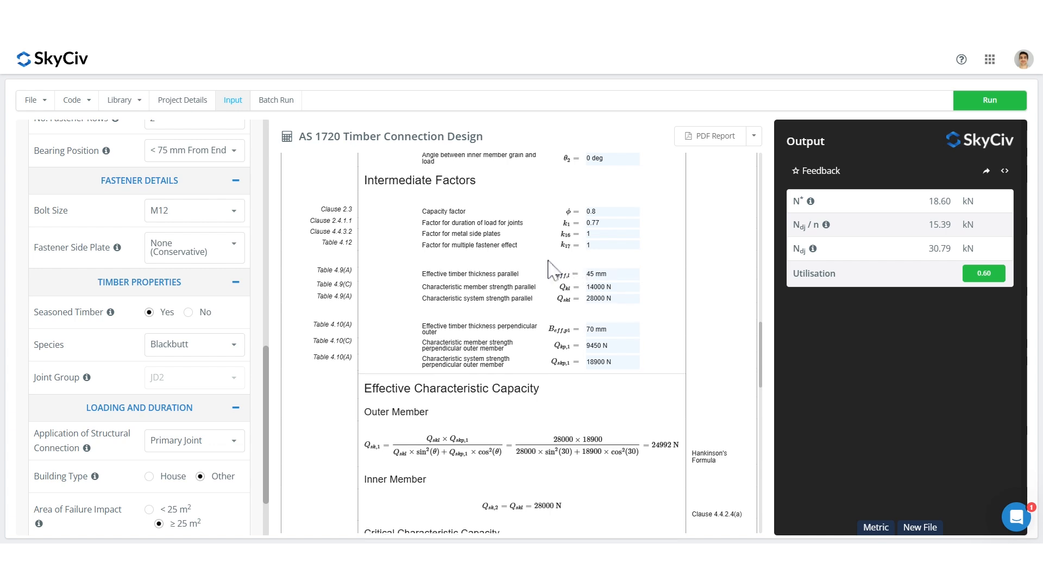
pyautogui.scroll(10, 232, 232)
pyautogui.scroll(2, 114, 225)
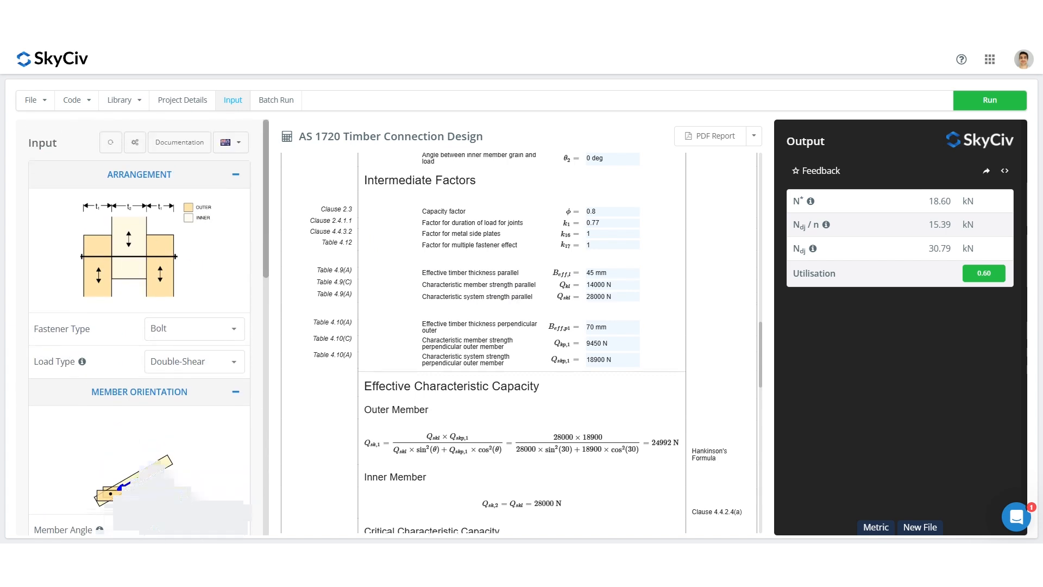
# Examine the report's effective timber thicknesses and characteristic member and system strengths, parallel and perpendicular to the grain.
pyautogui.scroll(-3, 543, 229)
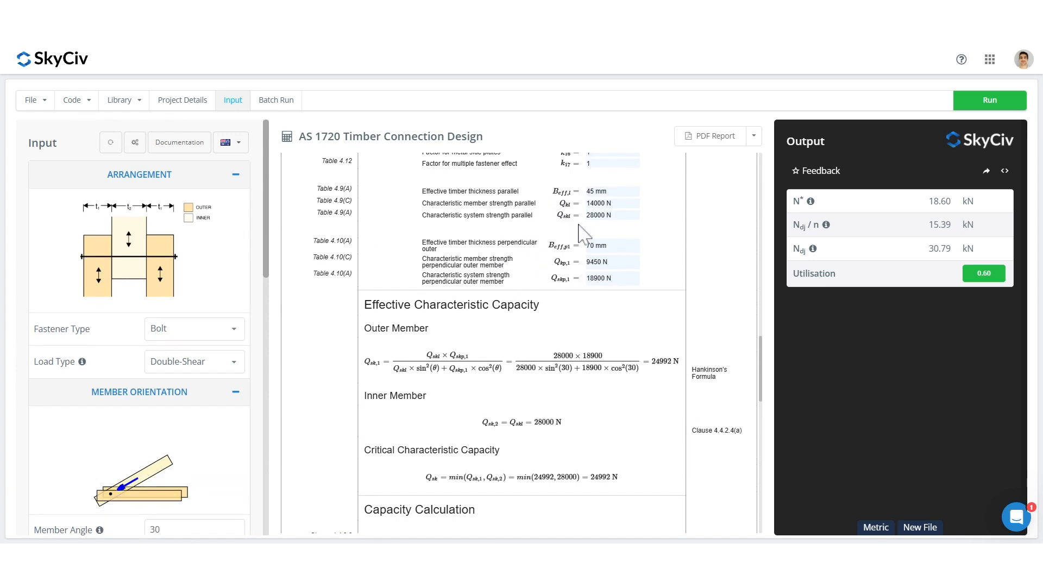
pyautogui.moveTo(589, 191); pyautogui.dragTo(610, 193)
pyautogui.click(590, 196)
pyautogui.scroll(-2, 614, 209)
pyautogui.scroll(2, 616, 207)
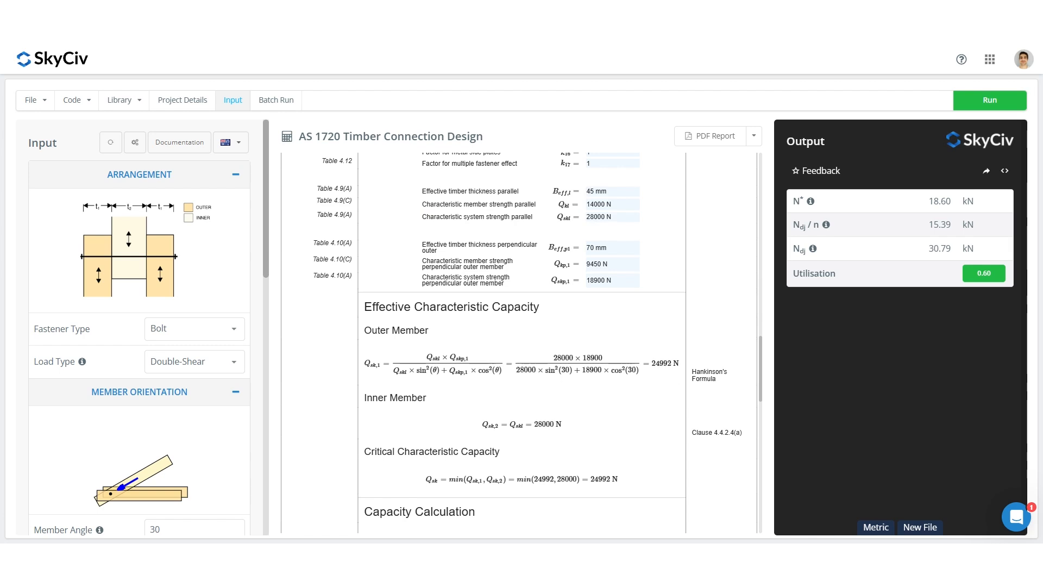
pyautogui.moveTo(558, 204); pyautogui.dragTo(618, 201)
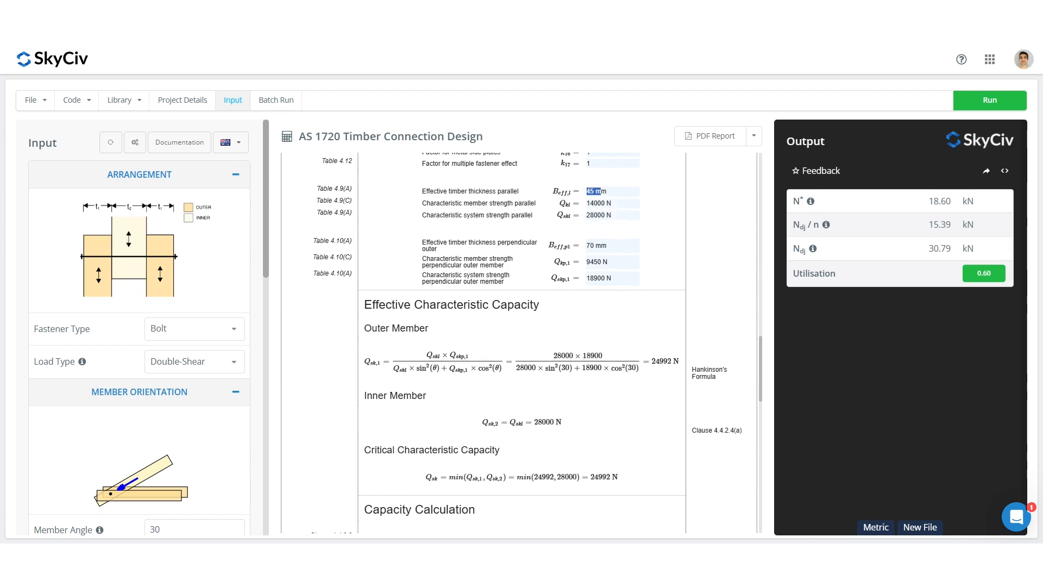
pyautogui.moveTo(601, 191); pyautogui.dragTo(606, 191)
pyautogui.click(593, 254)
pyautogui.click(614, 264)
pyautogui.scroll(-1, 614, 261)
pyautogui.scroll(1, 614, 258)
# Compare the report's inner and outer member effective characteristic capacities, including Hankinson's formula, with the member orientation inputs.
pyautogui.moveTo(480, 421); pyautogui.dragTo(561, 423)
pyautogui.click(564, 422)
pyautogui.scroll(-2, 184, 388)
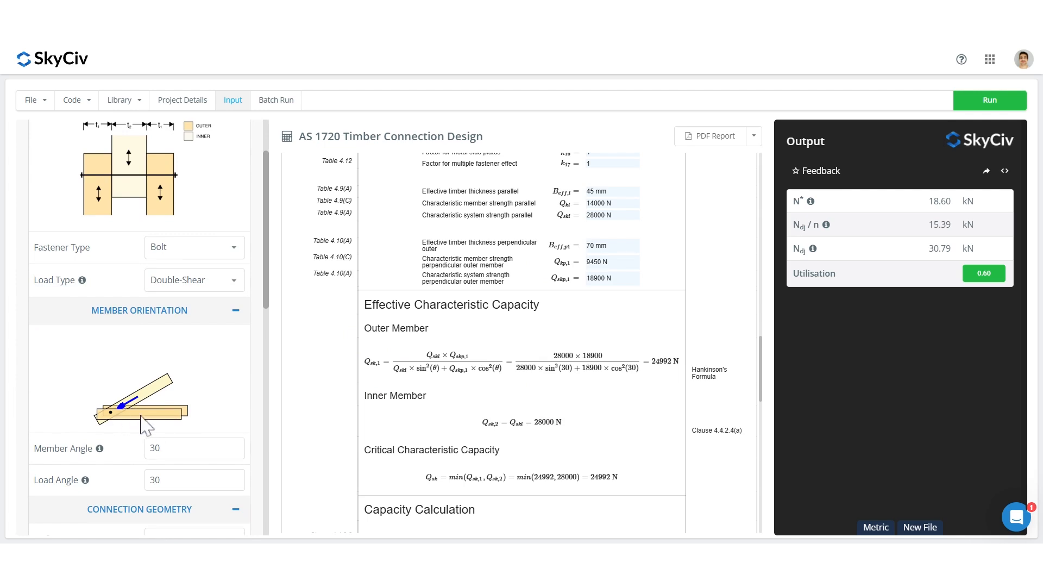
pyautogui.moveTo(723, 380); pyautogui.dragTo(692, 368)
pyautogui.click(668, 368)
pyautogui.doubleClick(664, 361)
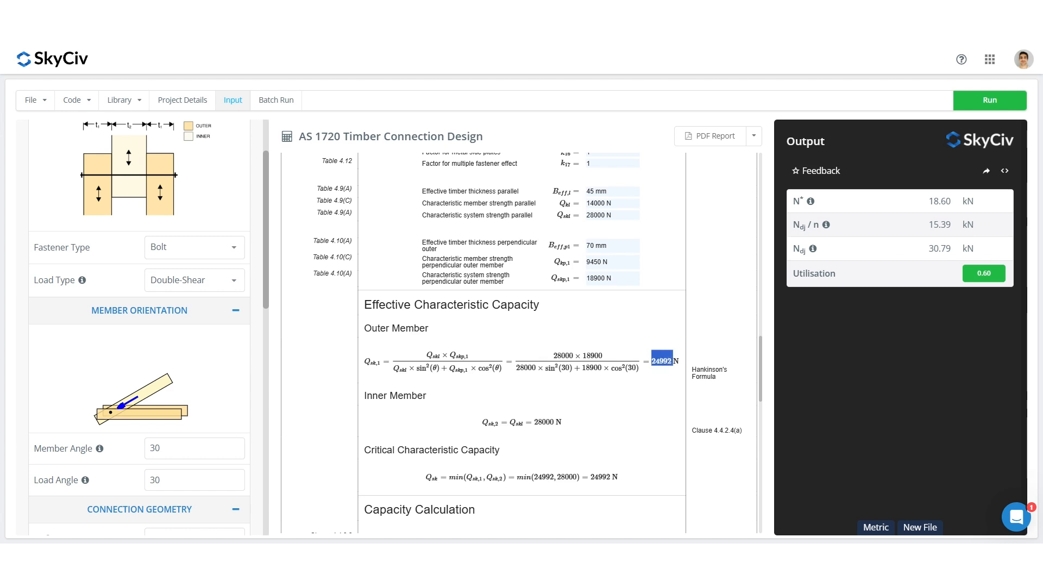
pyautogui.click(669, 374)
# Check the report's critical characteristic capacity, taken as the minimum of the outer and inner member capacities.
pyautogui.scroll(-1, 666, 361)
pyautogui.scroll(-1, 669, 360)
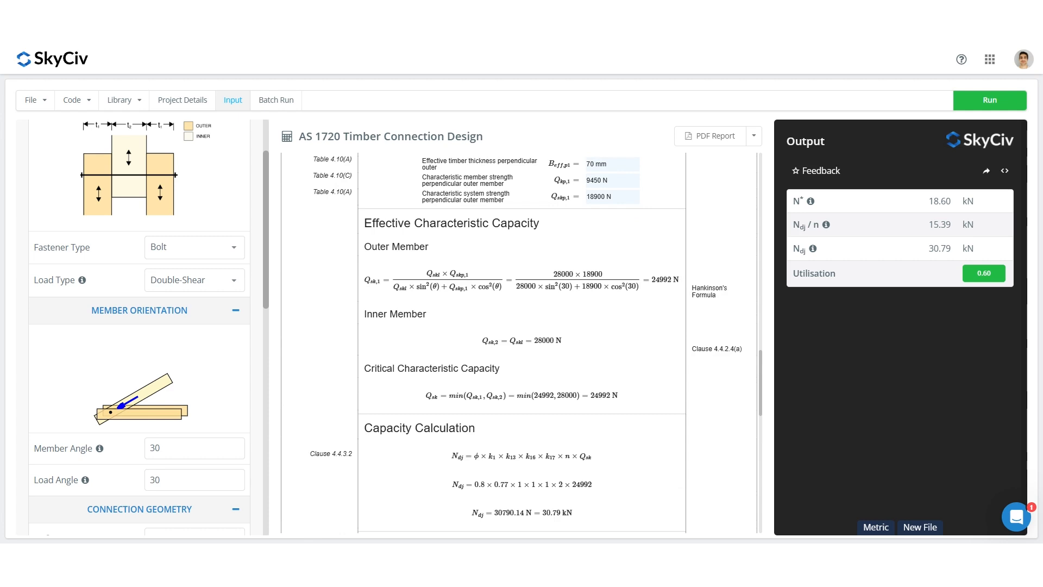
pyautogui.scroll(-2, 579, 329)
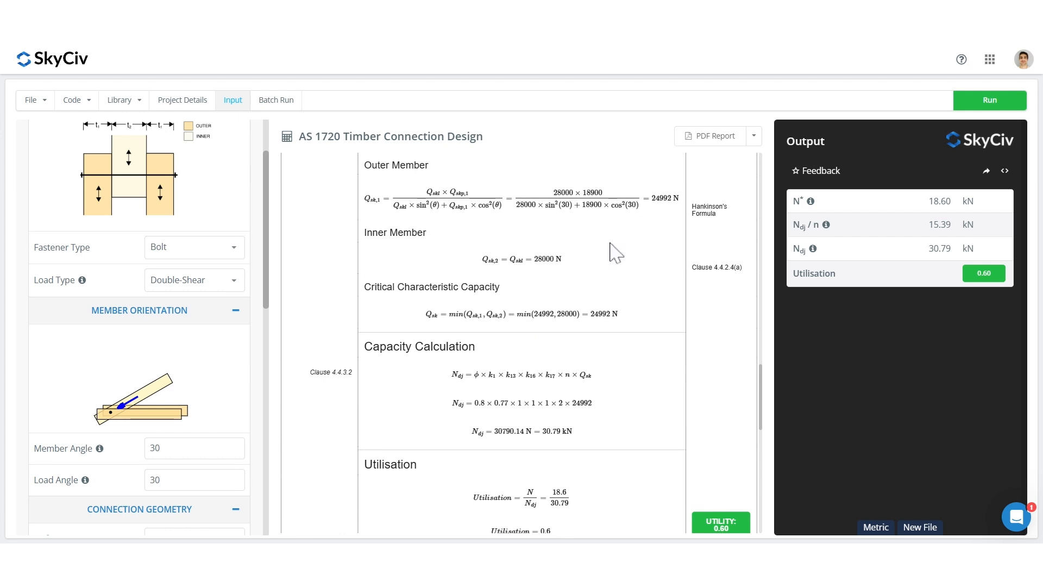
pyautogui.doubleClick(600, 314)
pyautogui.click(654, 269)
# Examine the report's capacity calculation, its Clause 4.4.3.2 reference and k factors, and the utilisation calculation.
pyautogui.scroll(-2, 647, 276)
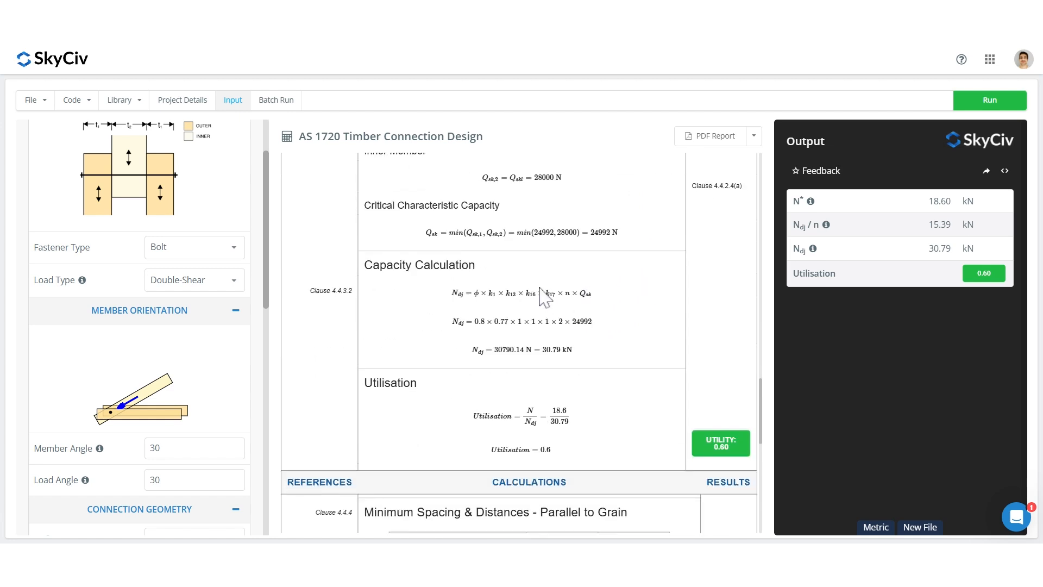
pyautogui.moveTo(366, 265); pyautogui.dragTo(471, 266)
pyautogui.click(497, 267)
pyautogui.moveTo(310, 291); pyautogui.dragTo(329, 292)
pyautogui.click(371, 292)
pyautogui.moveTo(475, 293); pyautogui.dragTo(565, 293)
pyautogui.click(586, 298)
pyautogui.moveTo(491, 293); pyautogui.dragTo(548, 293)
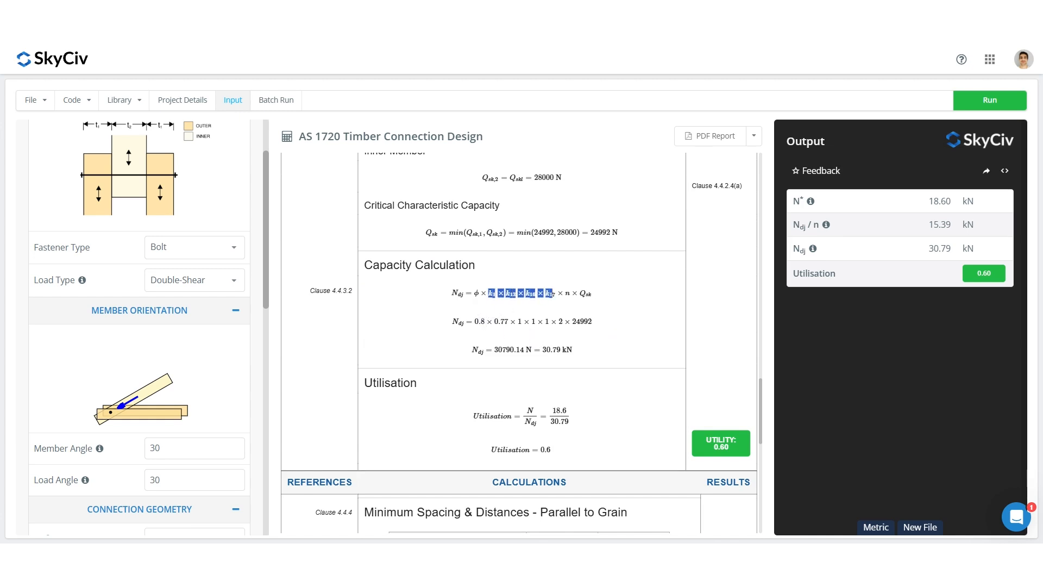
pyautogui.click(566, 296)
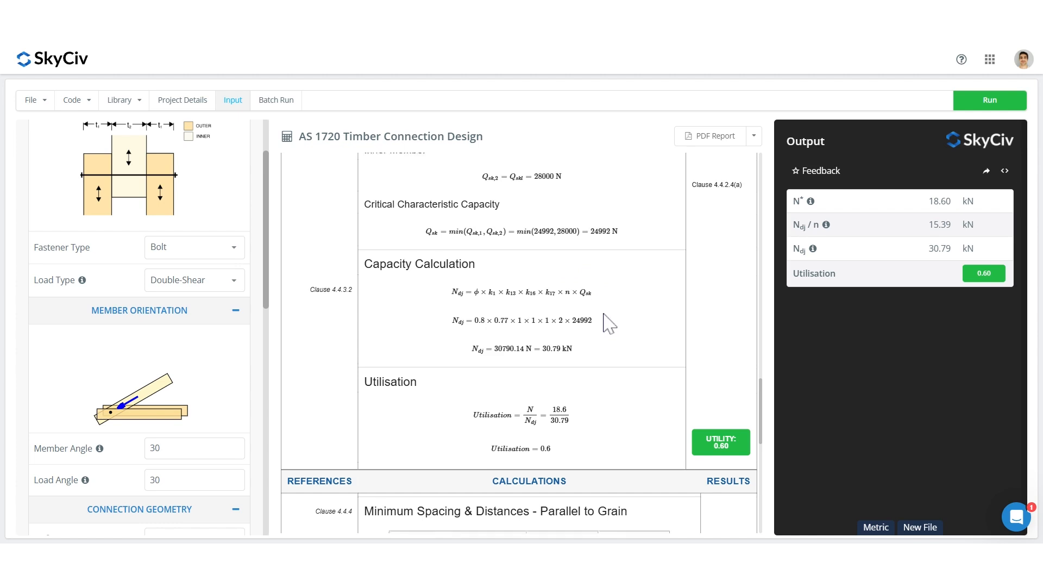
pyautogui.scroll(-2, 608, 320)
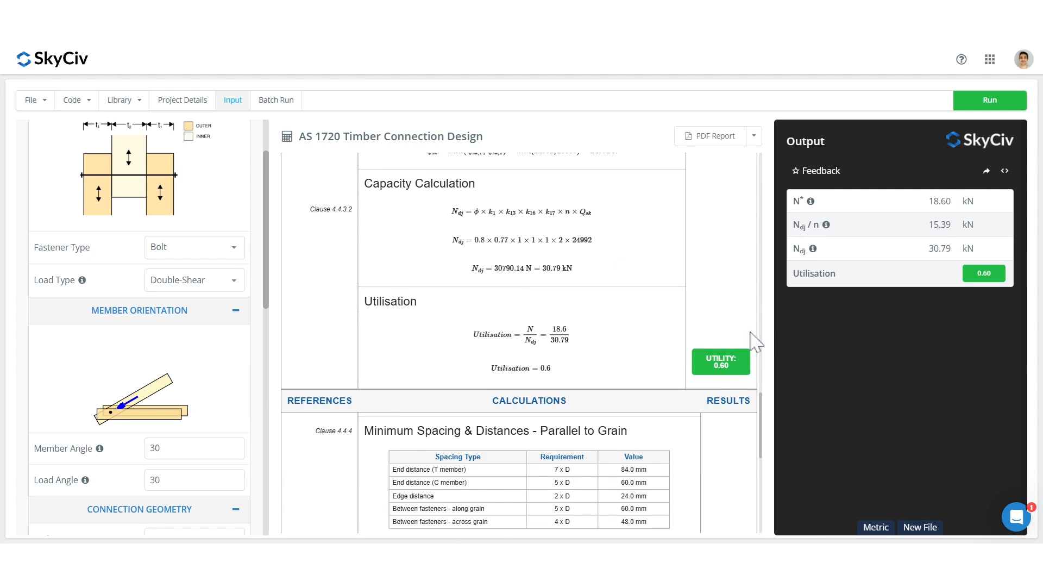
# Review the minimum spacing and distance tables parallel and perpendicular to the grain, the loading inputs and the results summary.
pyautogui.scroll(-10, 745, 341)
pyautogui.scroll(3, 695, 353)
pyautogui.scroll(2, 185, 255)
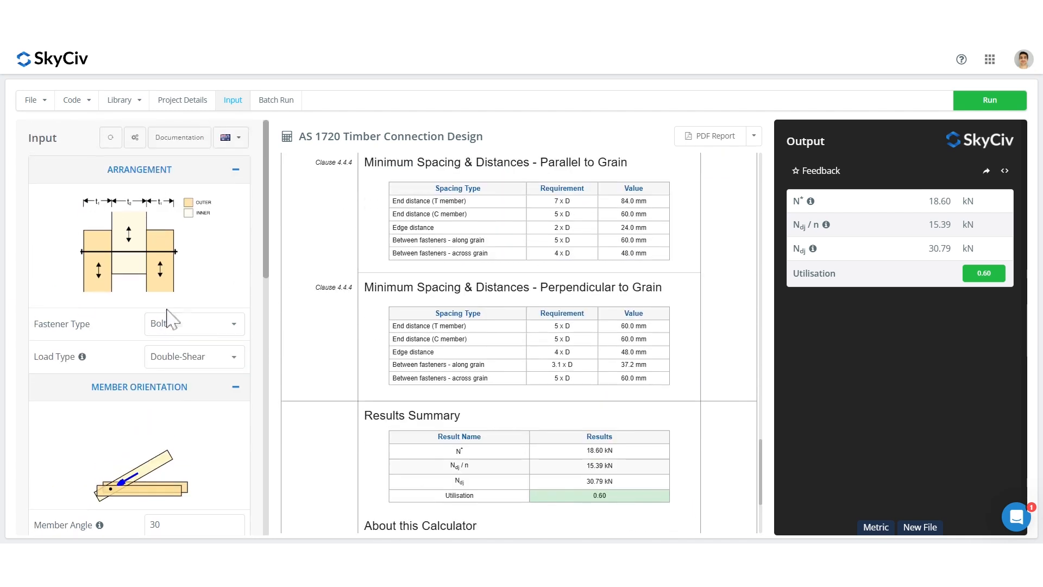
pyautogui.scroll(-5, 169, 320)
pyautogui.scroll(4, 562, 258)
pyautogui.scroll(4, 581, 261)
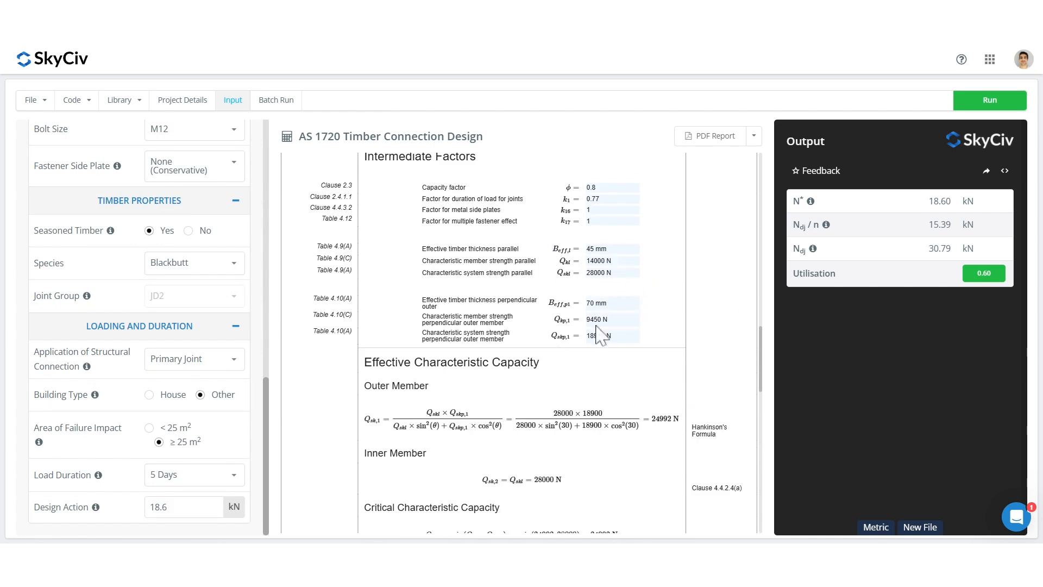
pyautogui.scroll(-10, 644, 275)
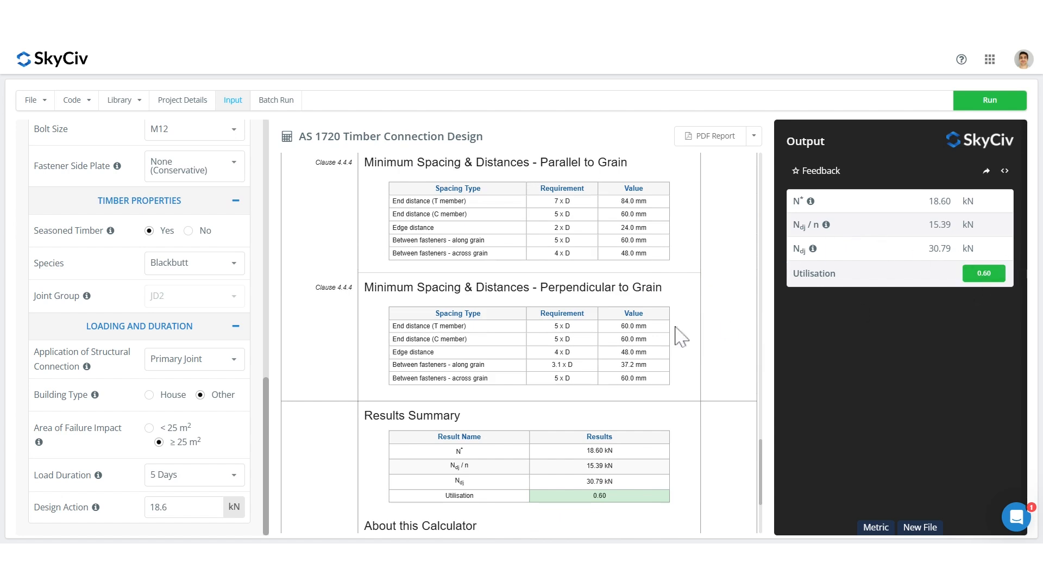
pyautogui.scroll(-3, 679, 336)
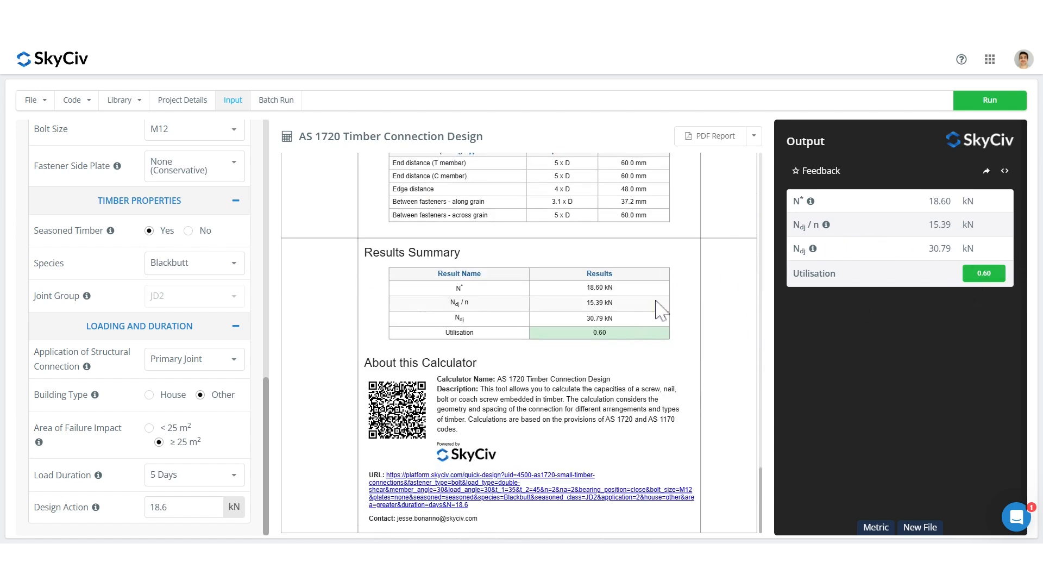
pyautogui.scroll(5, 645, 305)
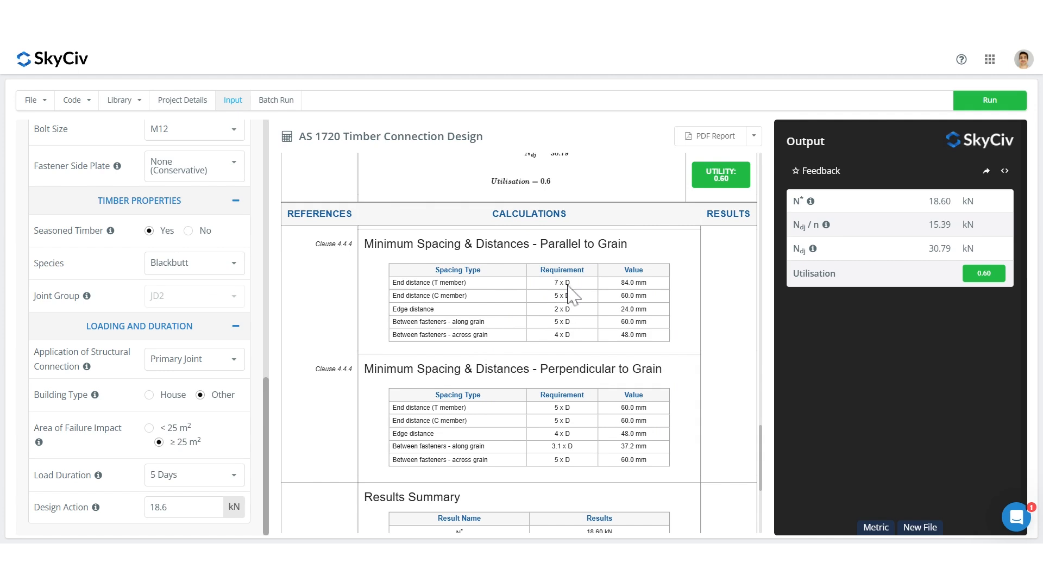
pyautogui.scroll(-5, 566, 288)
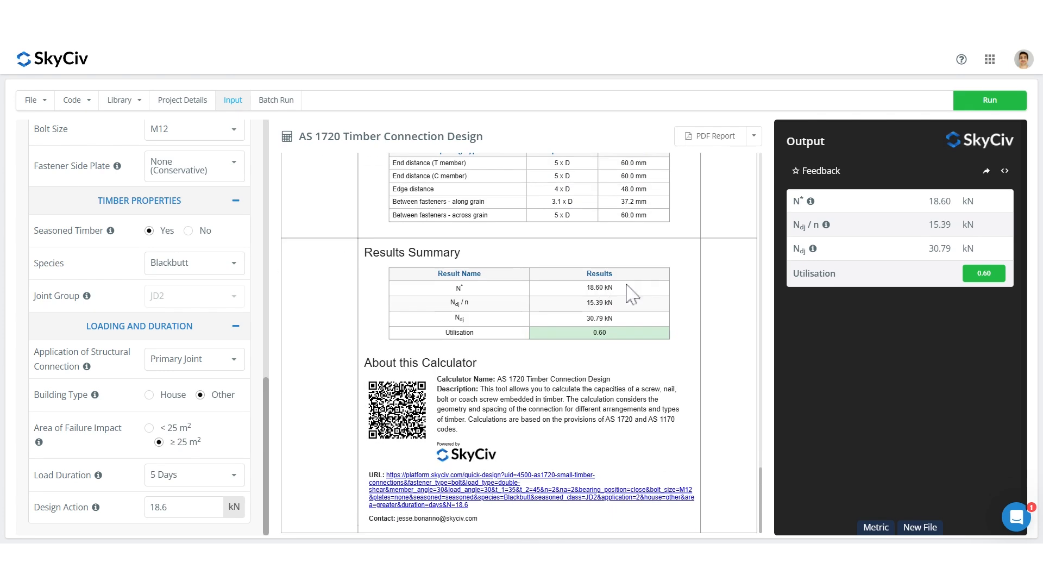
# Open the support chat and return to the arrangement inputs at the start of the input form.
pyautogui.click(1014, 521)
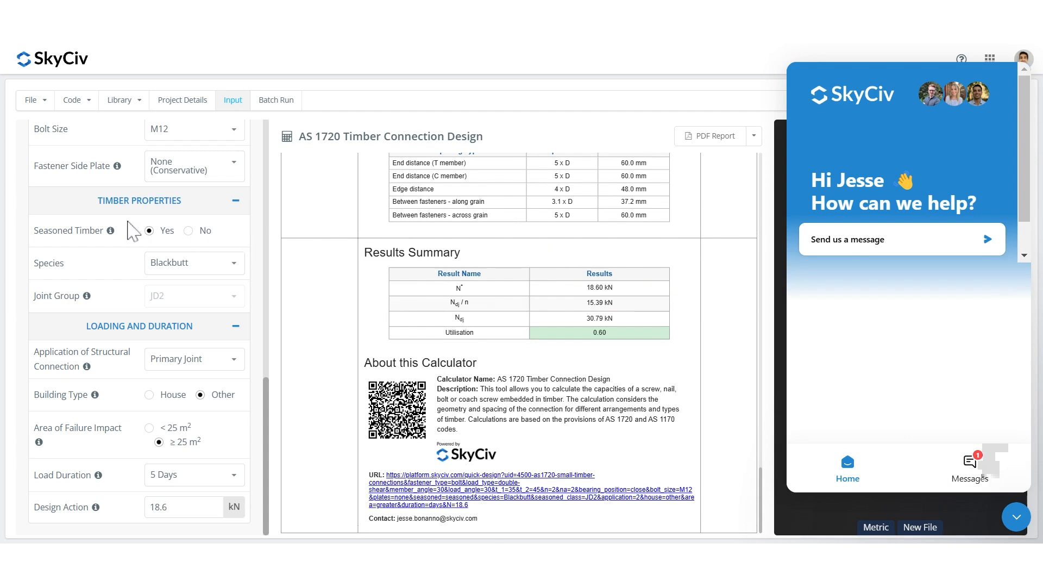
pyautogui.scroll(12, 134, 231)
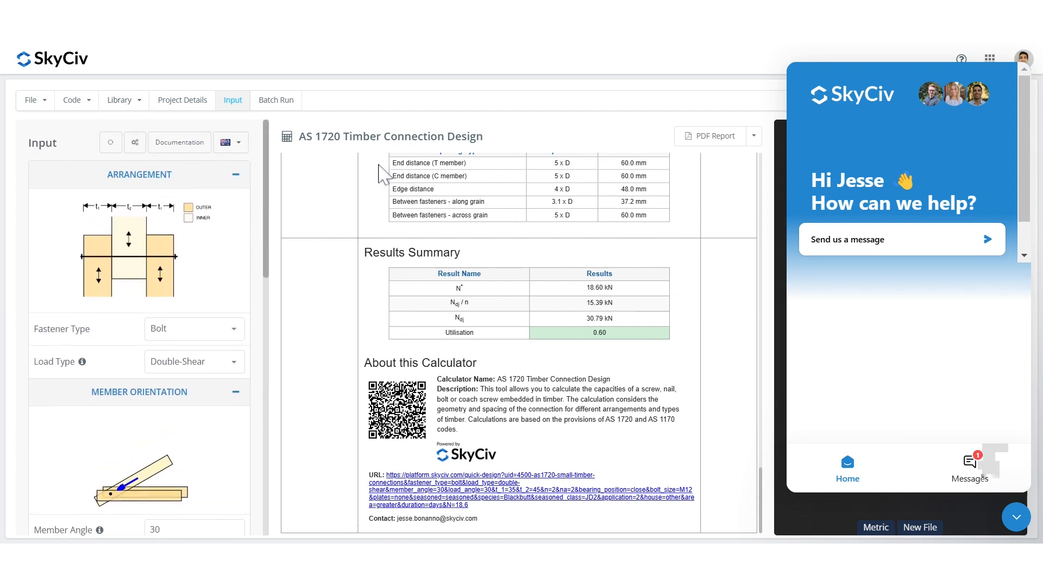